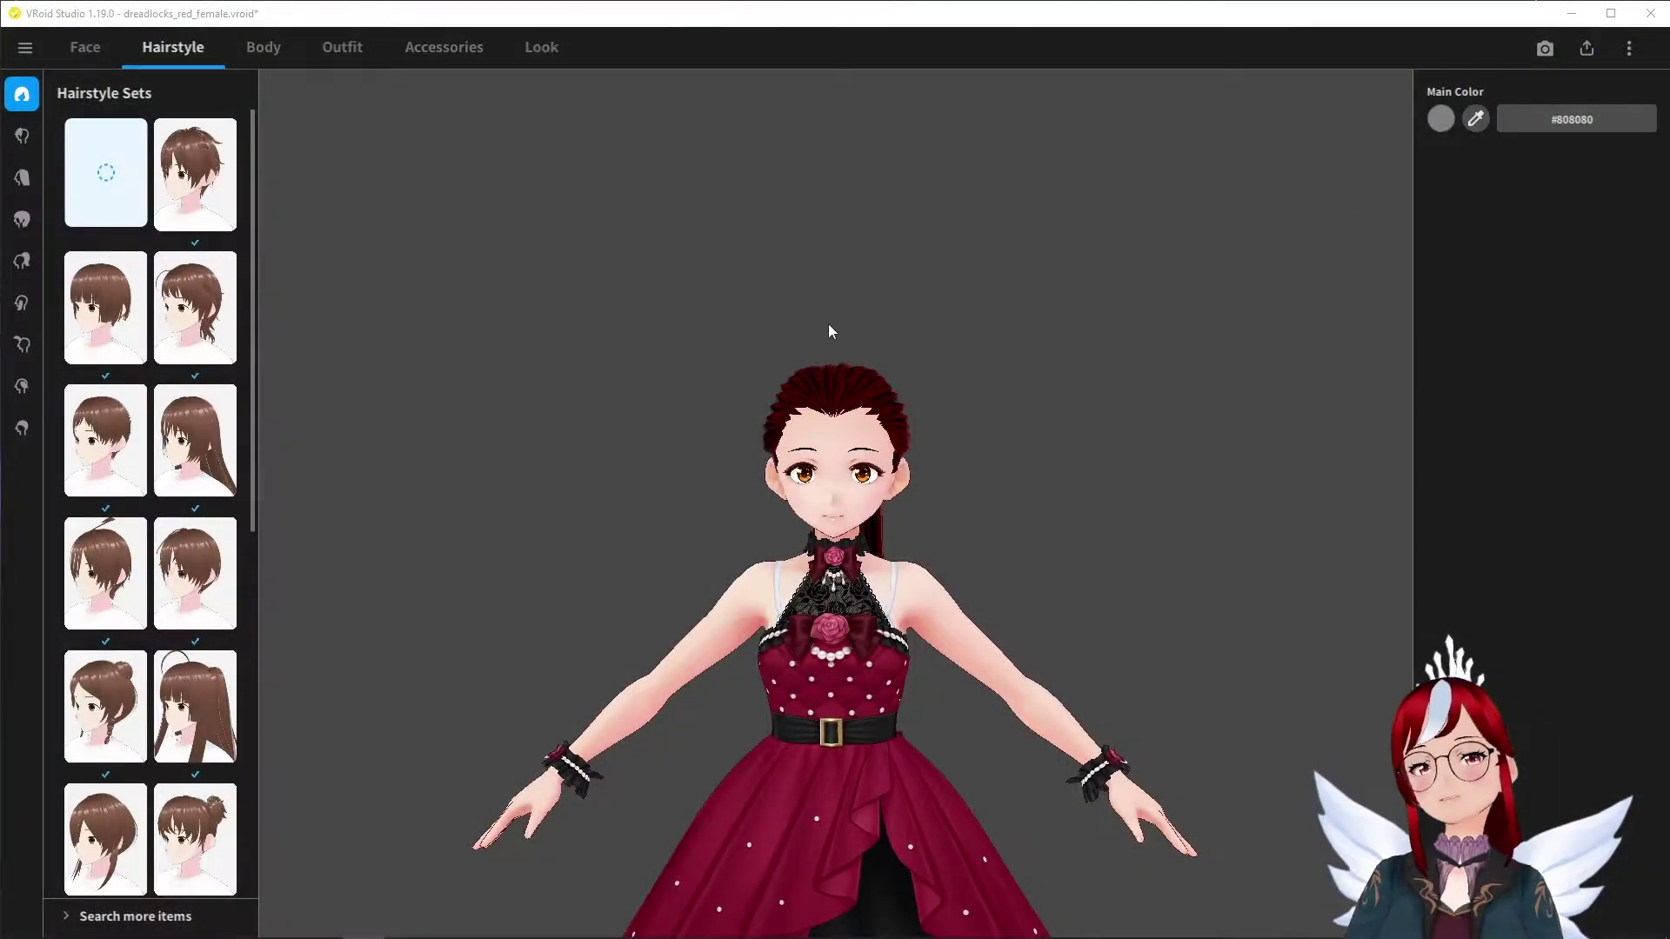
- Open the Side hair category of the hairstyle settings
mouse_move(852, 341)
right_mouse_down()
mouse_move(802, 333)
mouse_move(882, 340)
mouse_move(851, 341)
right_mouse_up()
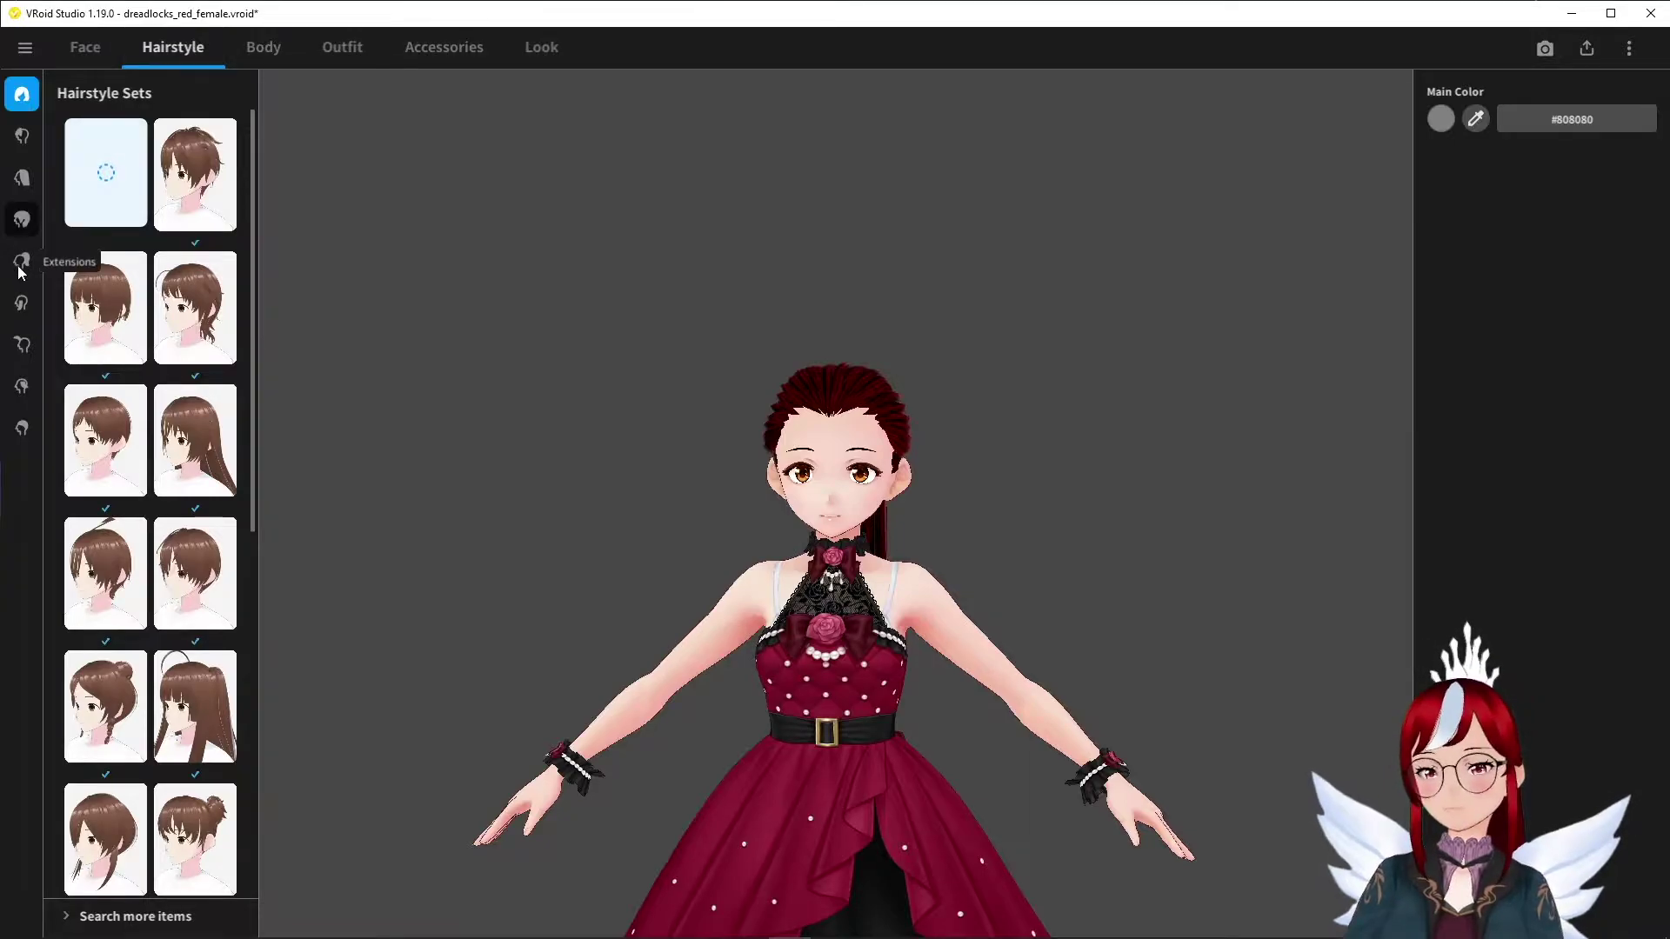
left_click(19, 222)
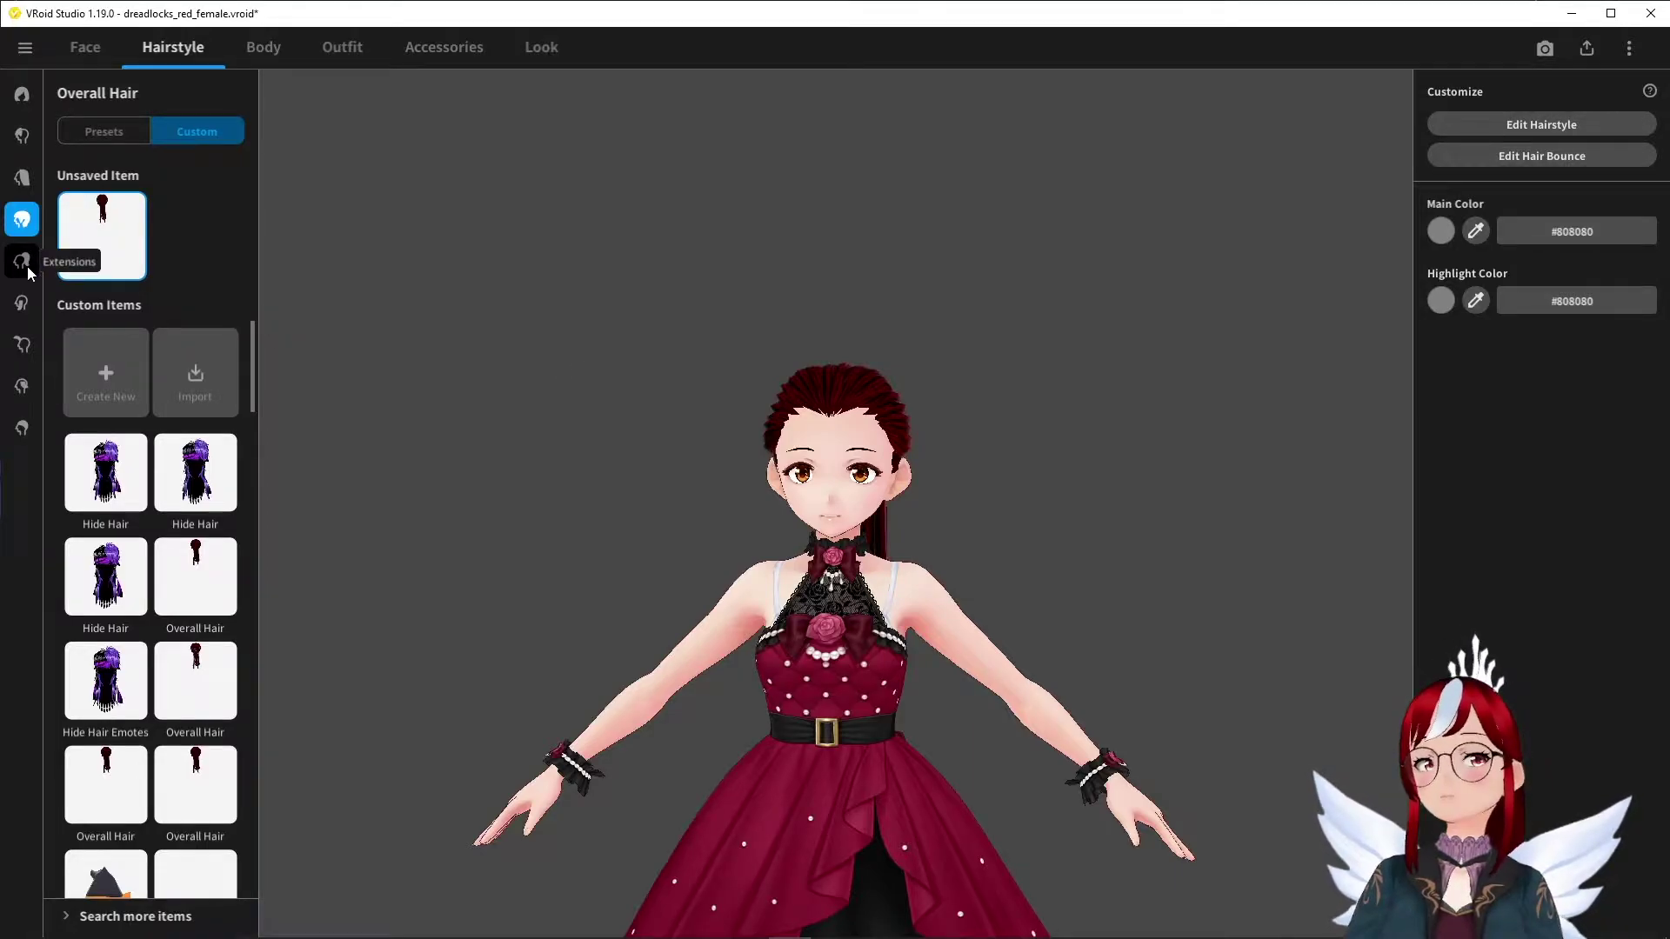
left_click(19, 306)
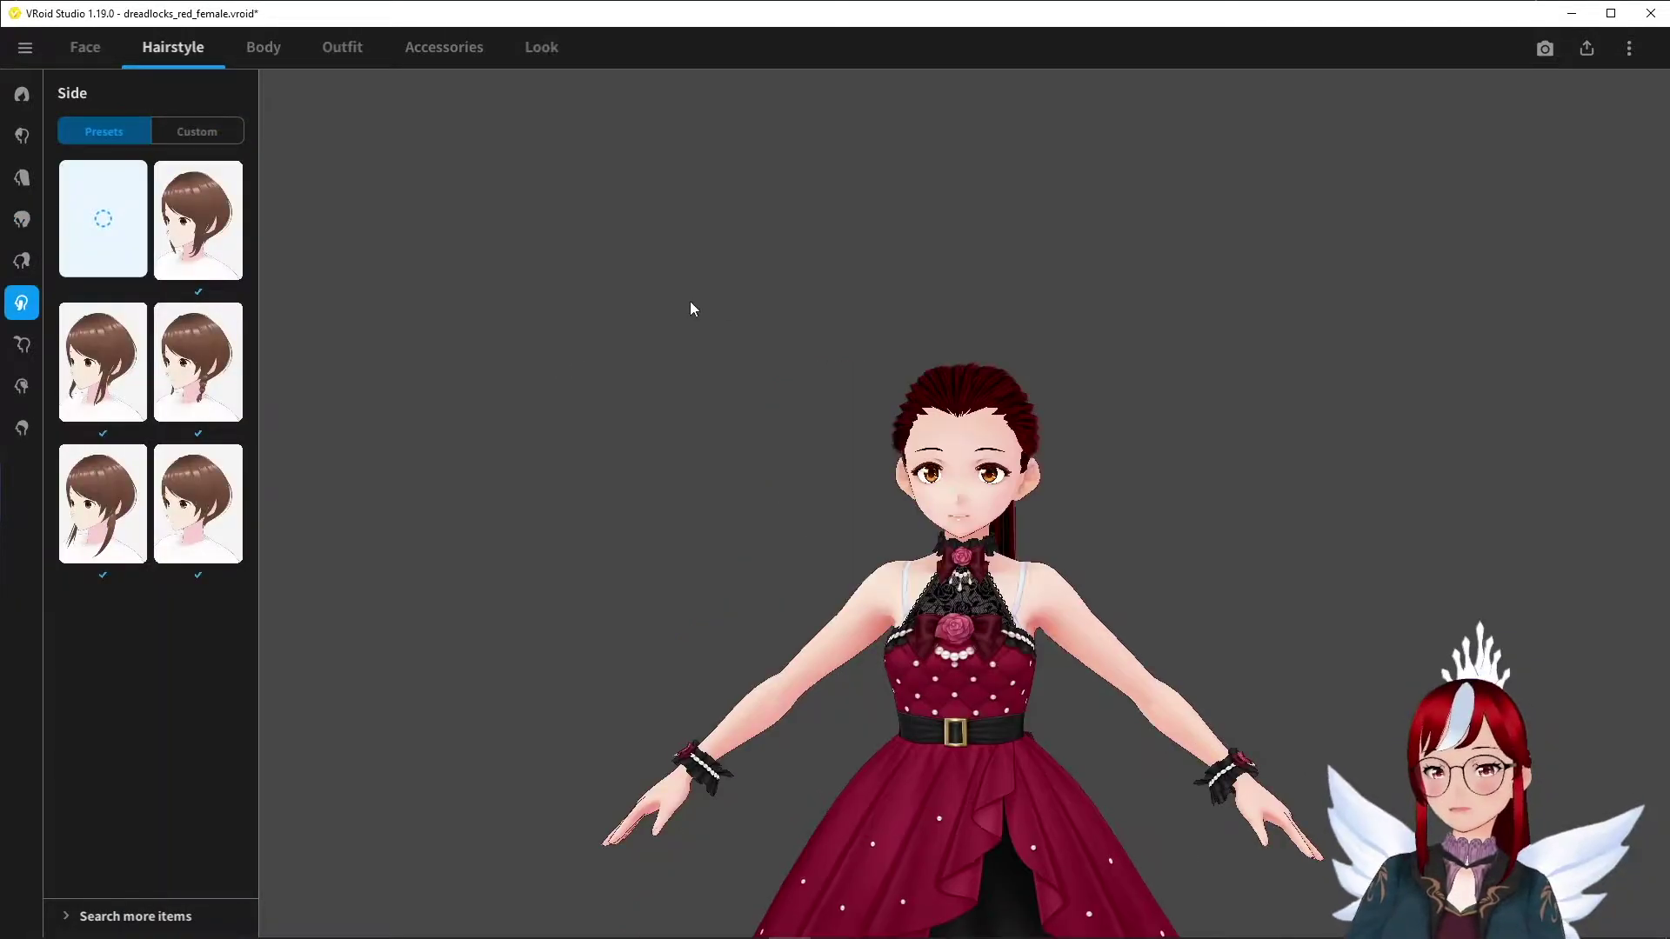
left_click(209, 363)
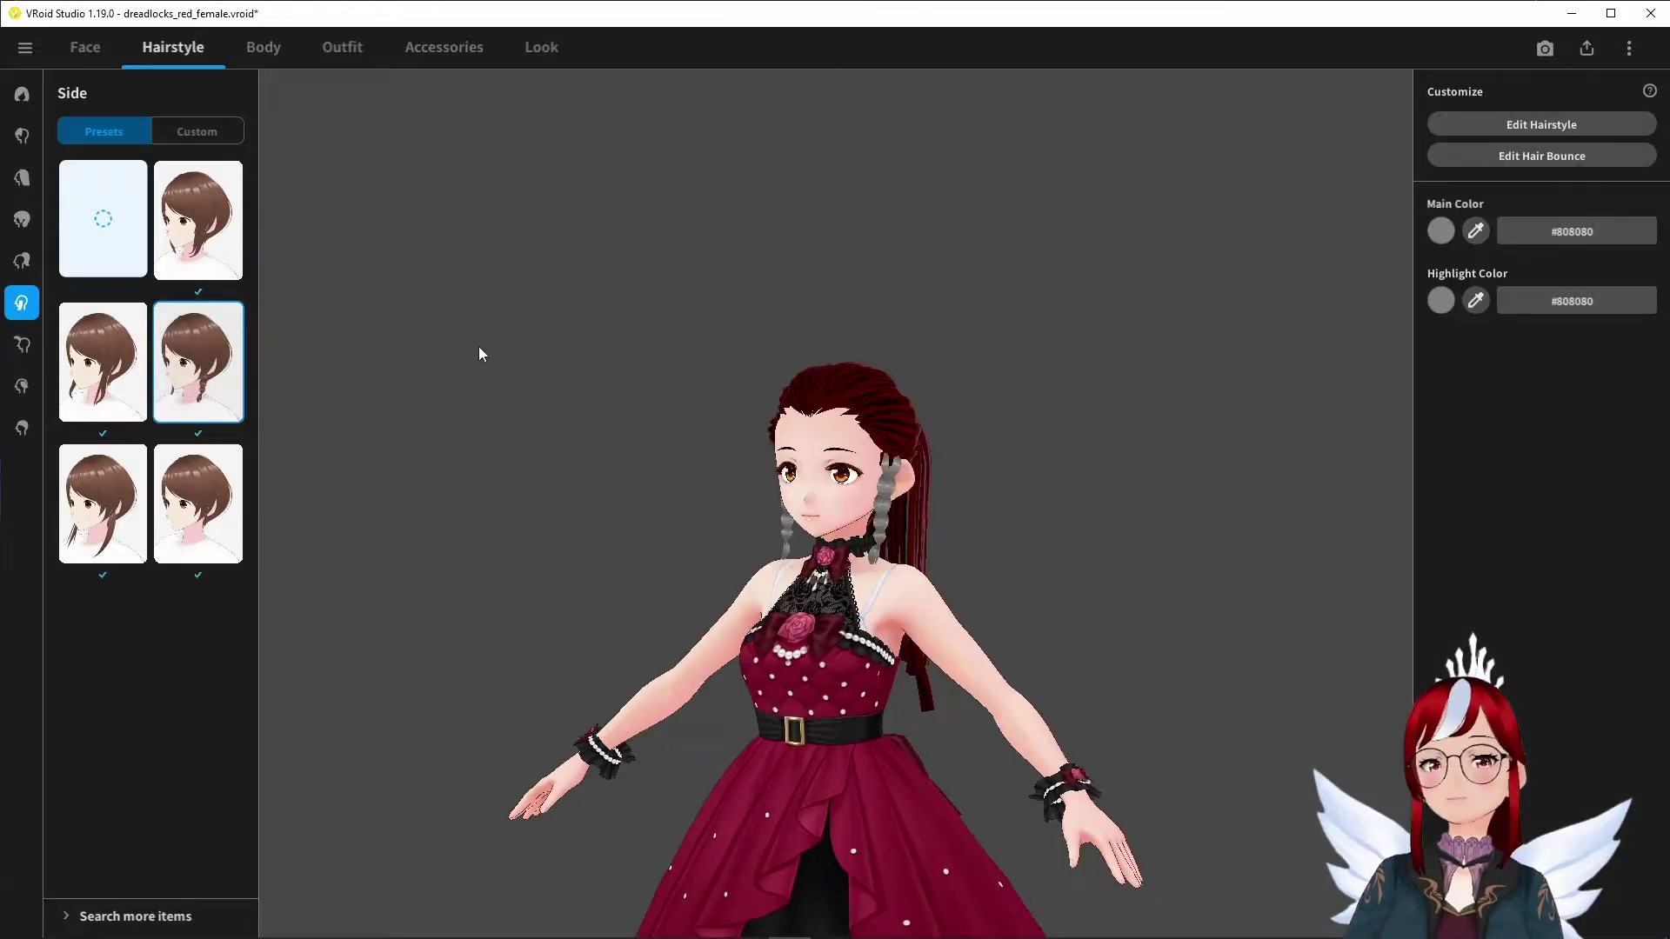
right_click_drag(478, 353, 514, 347)
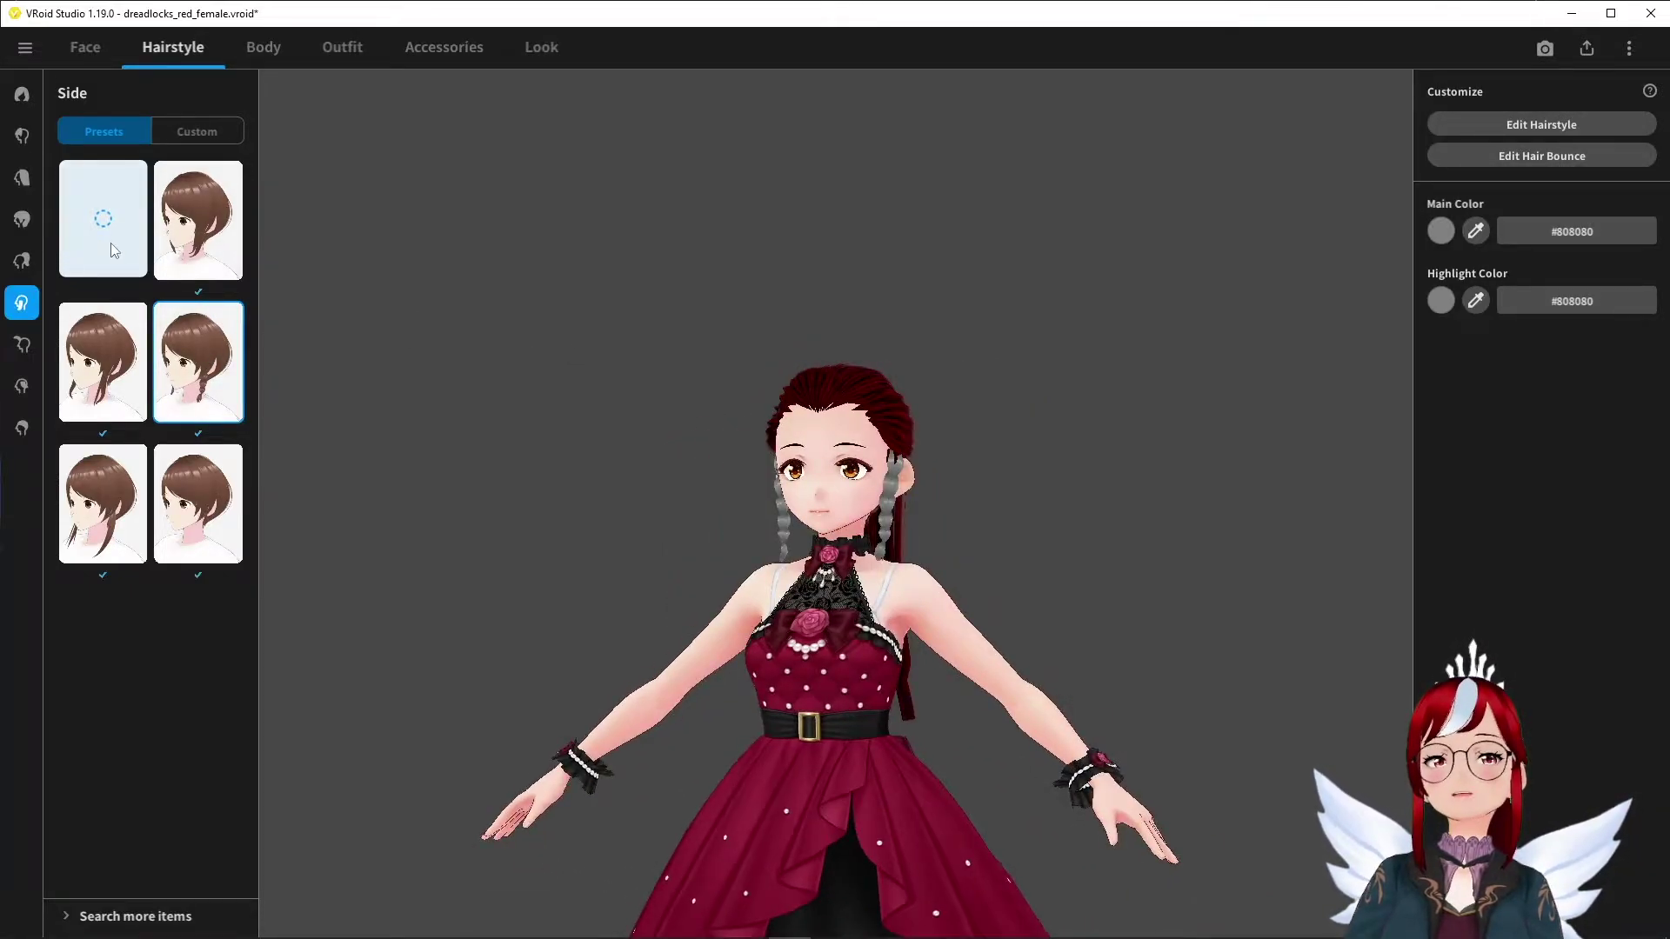
left_click(180, 134)
left_click(117, 134)
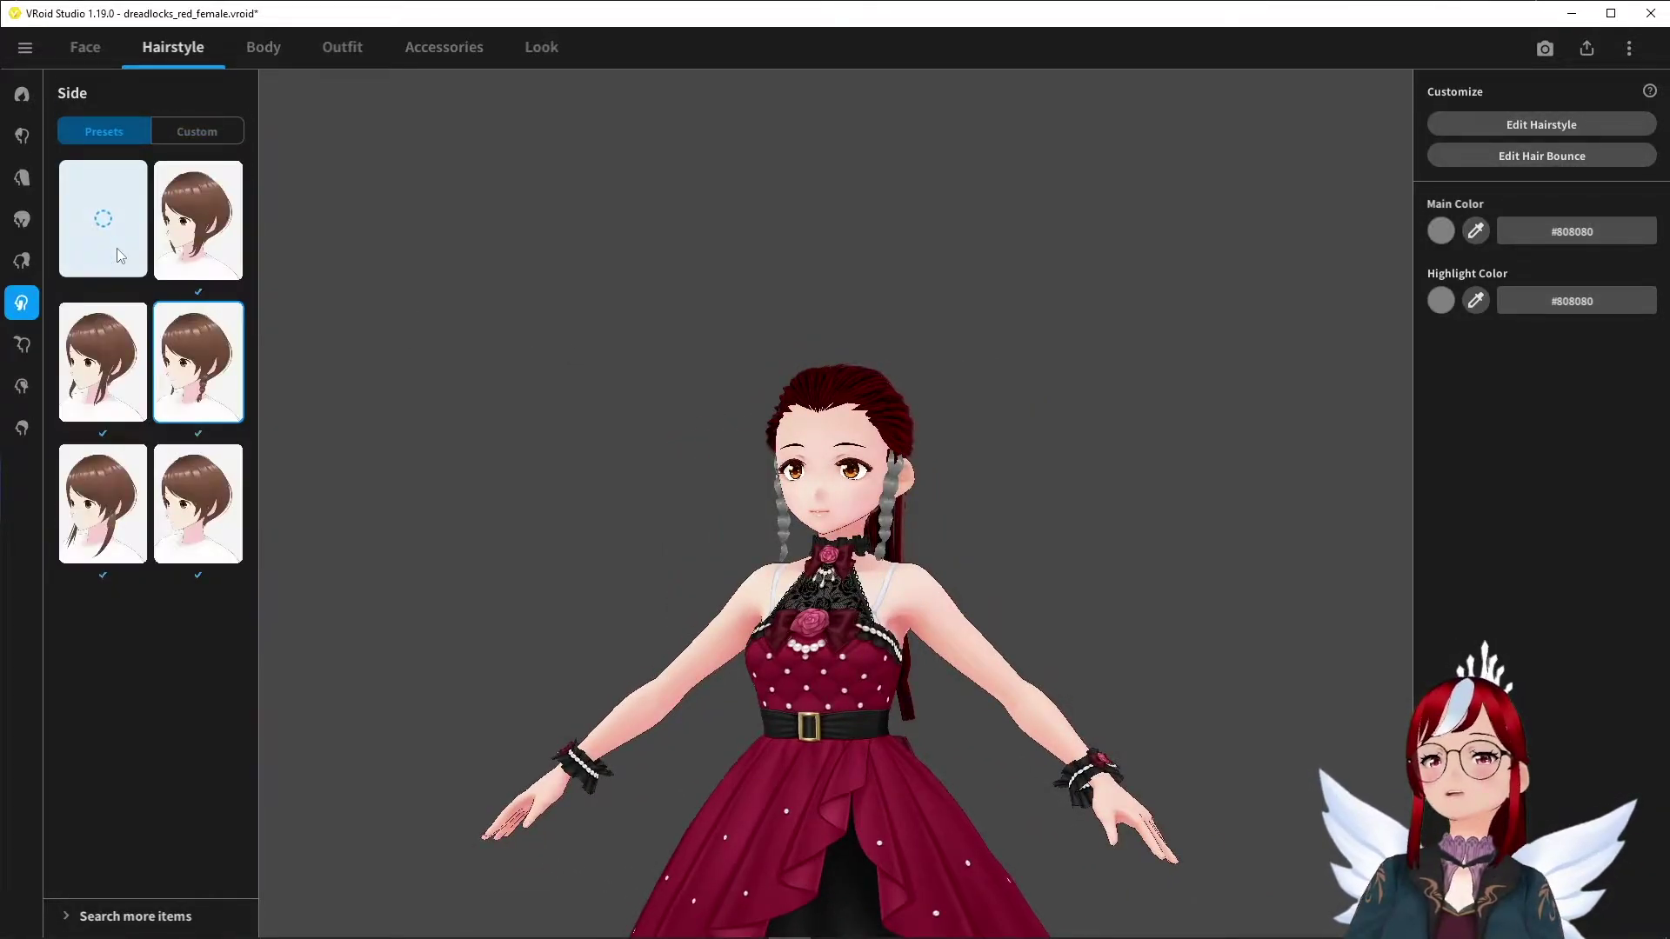
left_click(117, 243)
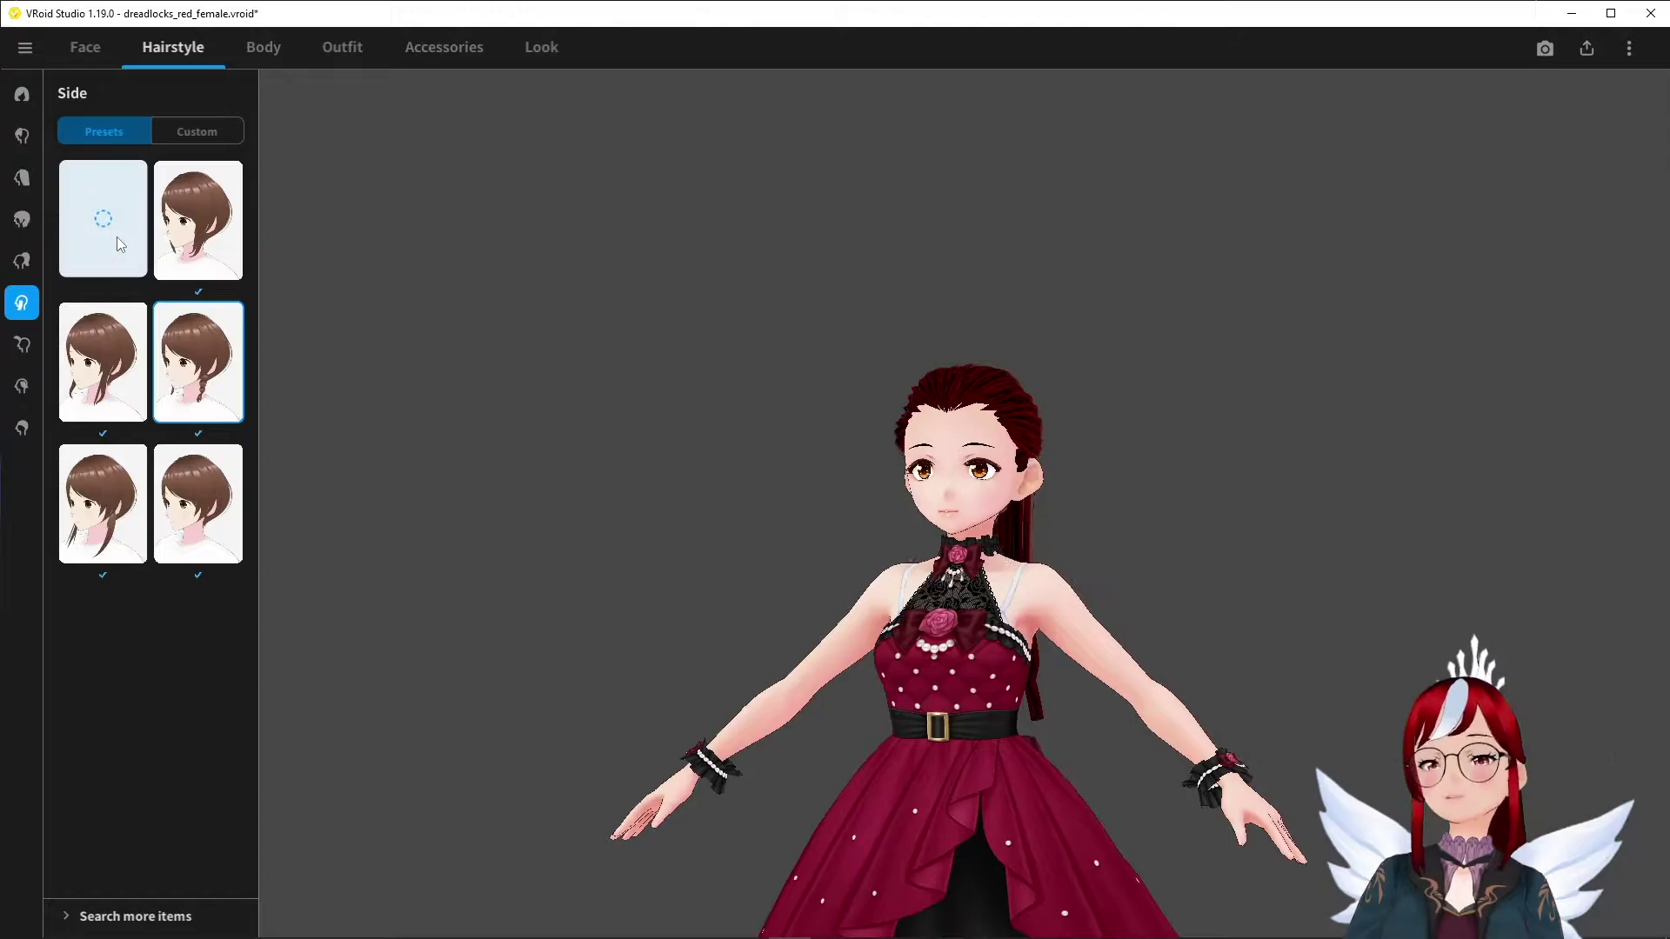
- Create a new custom Side hair item and open it for hairstyle editing with a freehand hair guide group
left_click(172, 124)
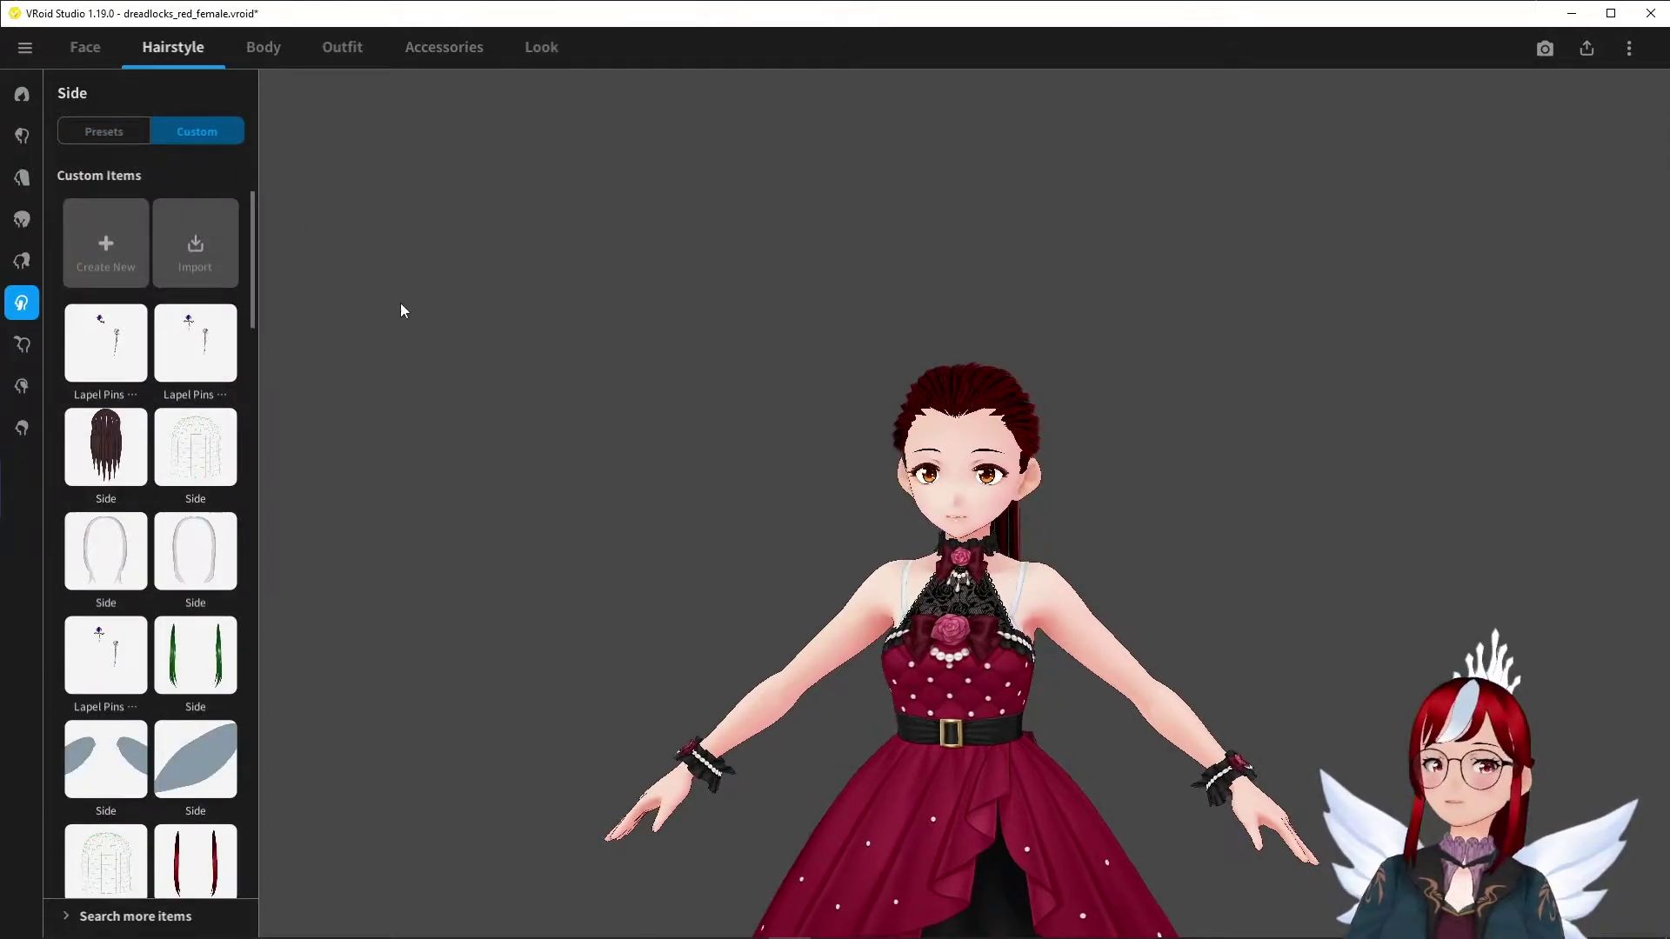
left_click(113, 250)
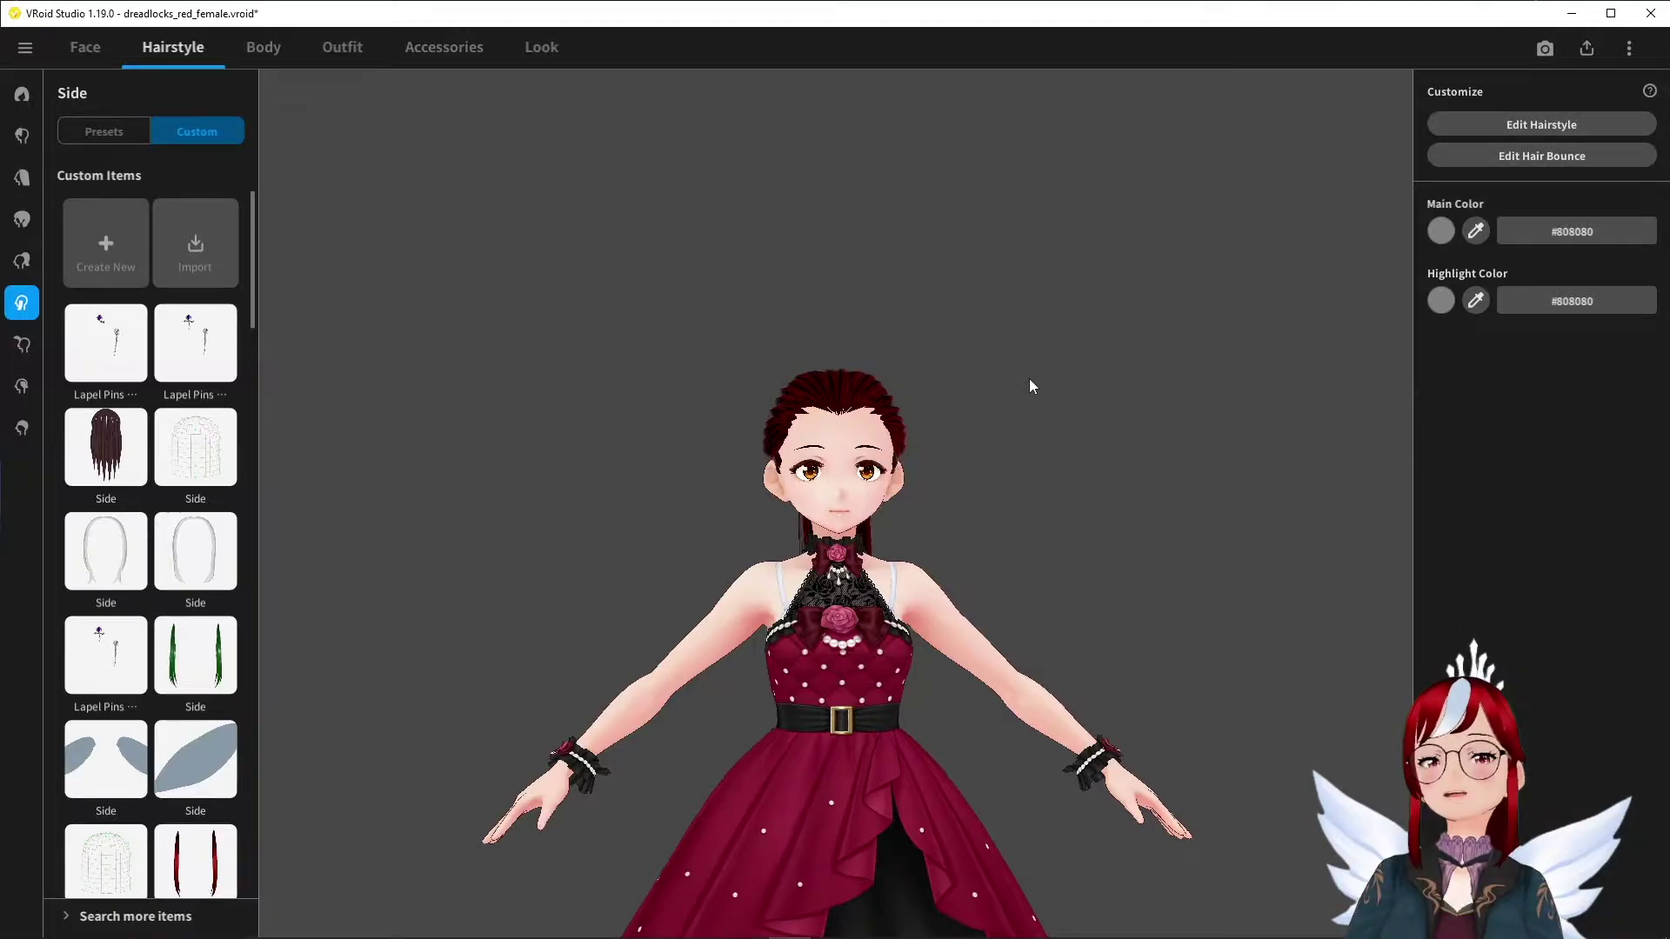
right_click_drag(1037, 380, 1015, 393)
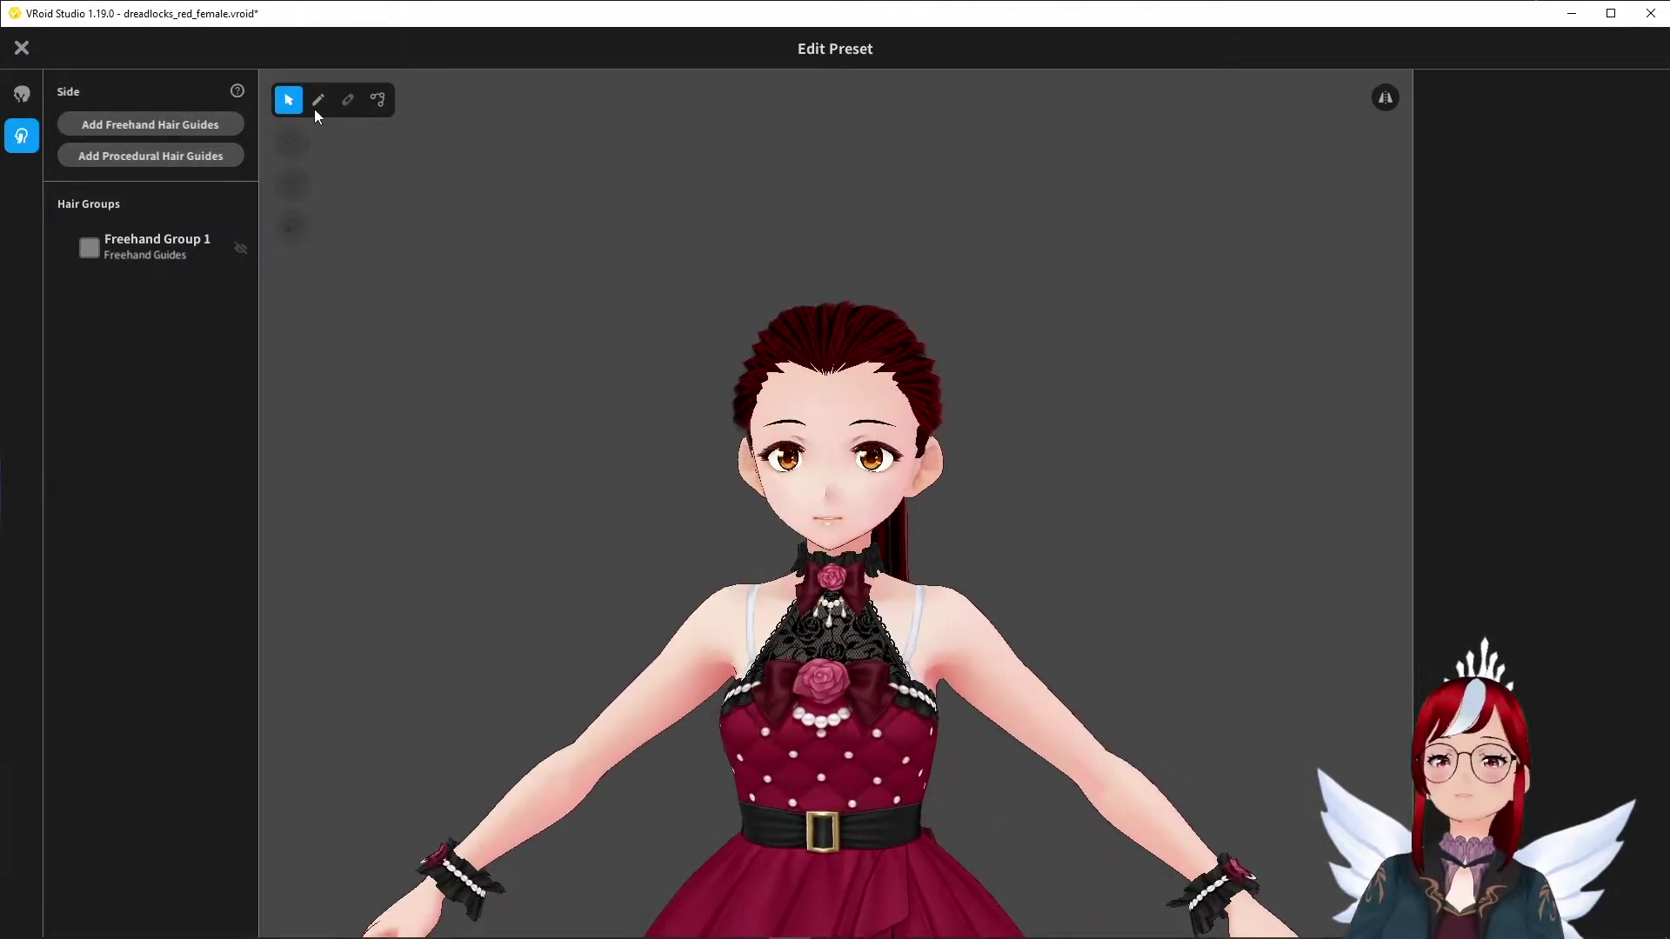
- Reshape the guide mesh of Freehand Group 1 in side view, pulling its front control points back from the face toward the ear
left_click(157, 247)
scroll(591, 279, "up", 3)
right_click_drag(571, 257, 608, 309)
right_click_drag(939, 383, 842, 396)
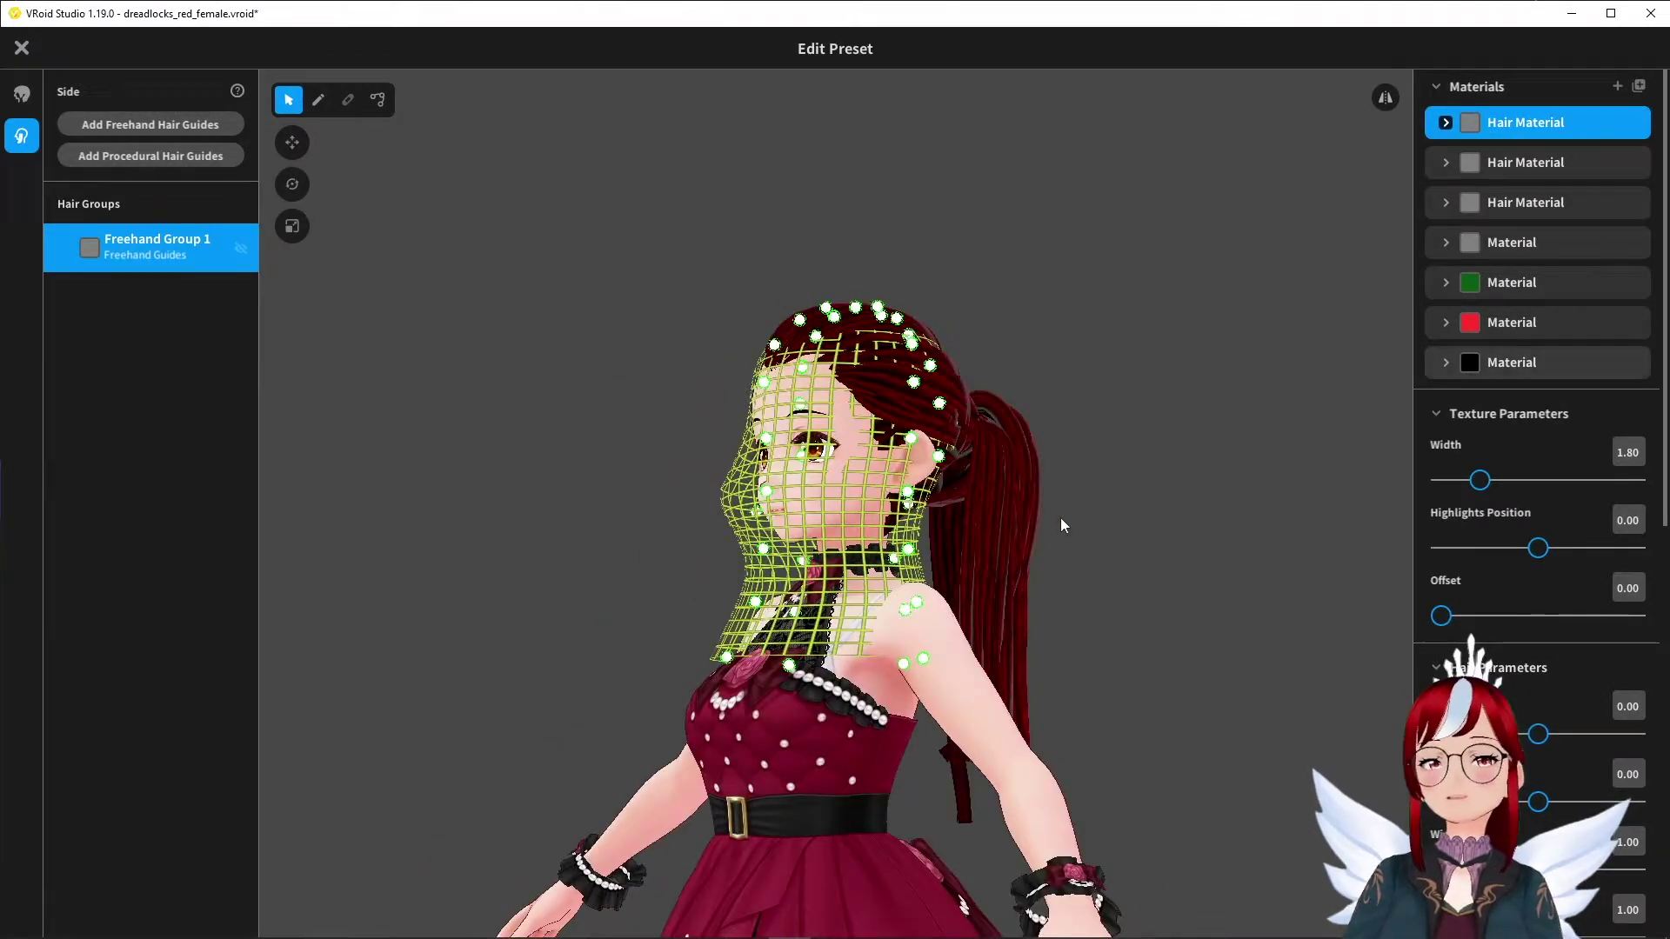
right_click_drag(1062, 525, 913, 557)
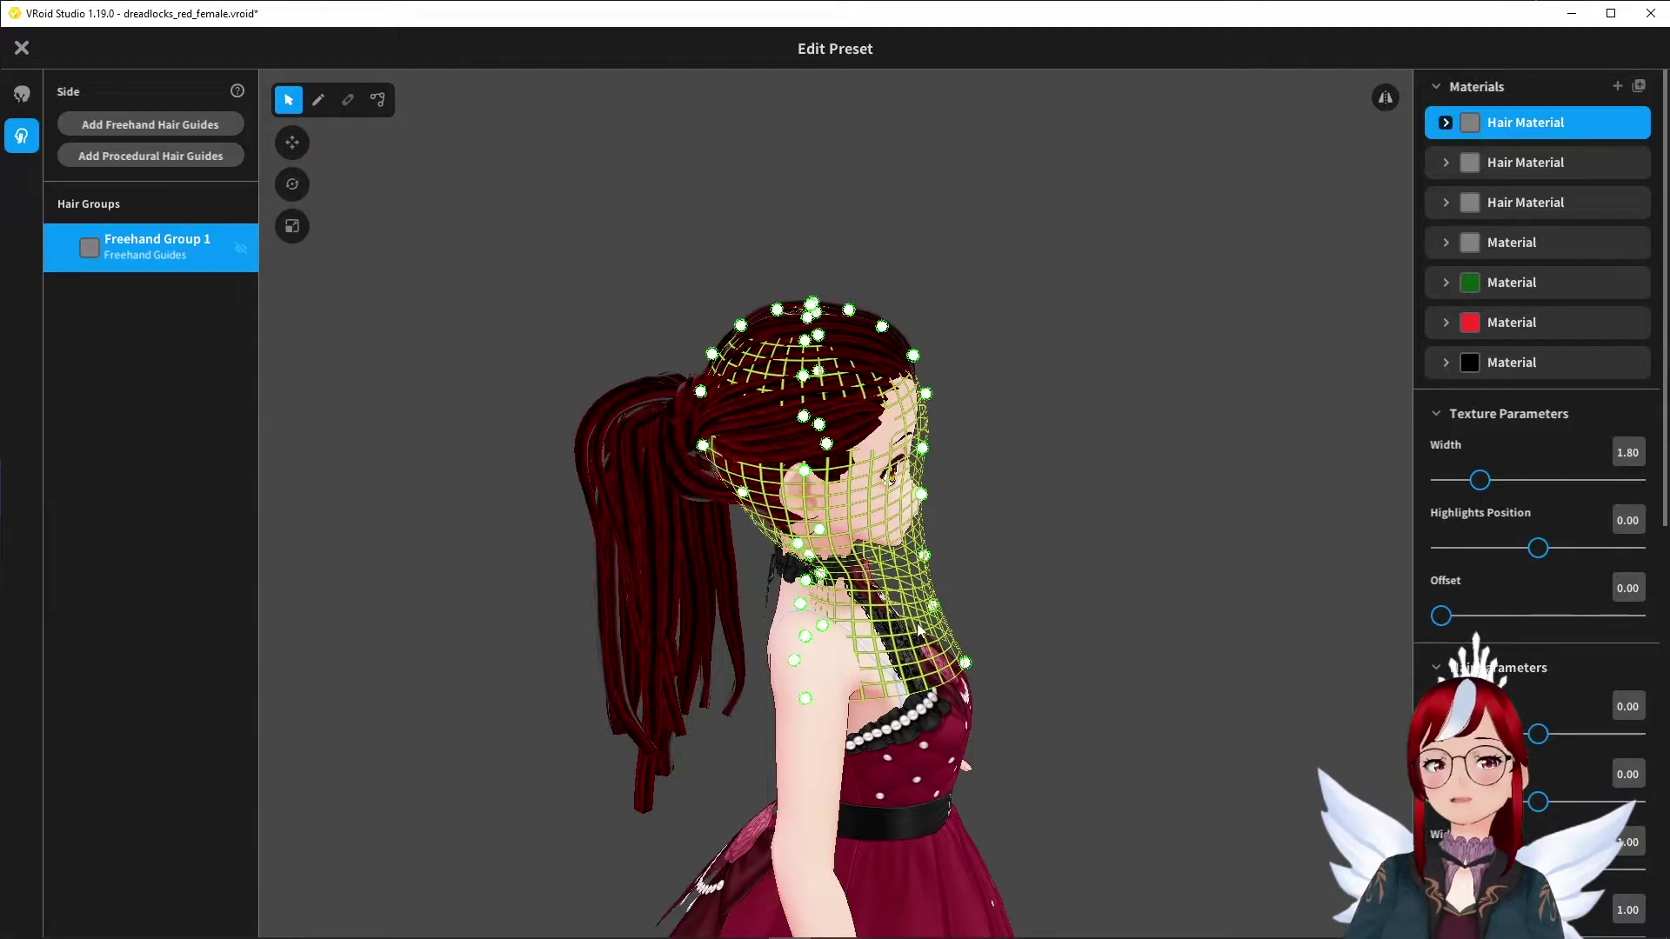
left_click_drag(964, 663, 887, 675)
left_click_drag(933, 605, 849, 600)
left_click_drag(924, 555, 840, 546)
left_click_drag(921, 494, 837, 490)
left_click_drag(923, 448, 808, 441)
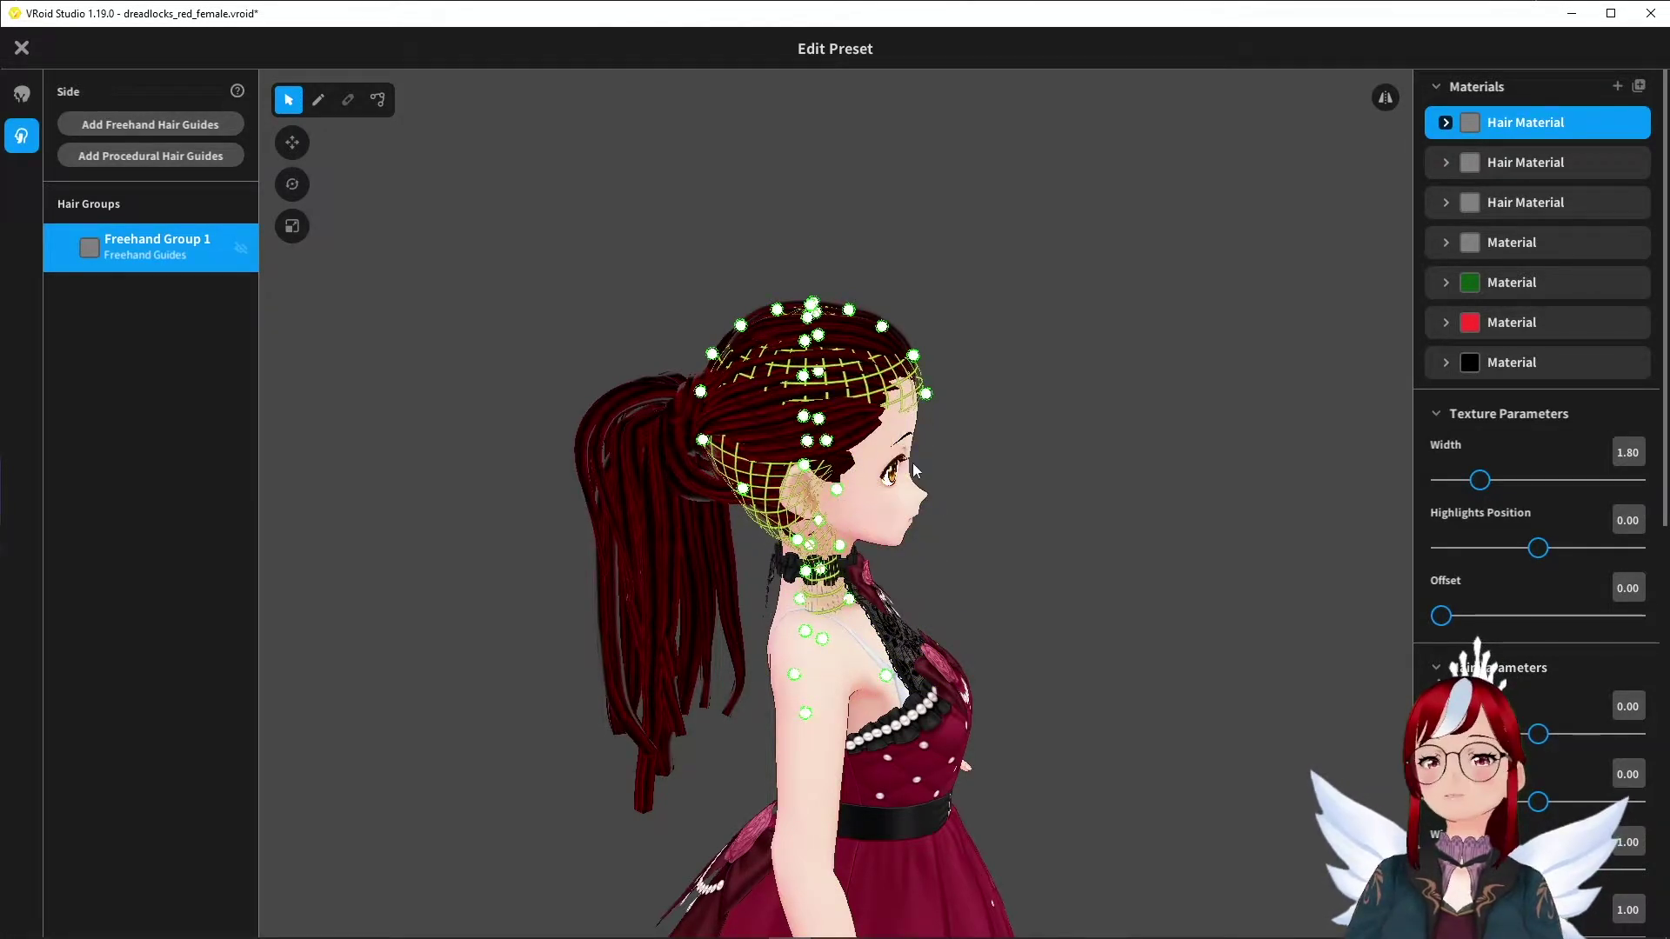
- Move the guide mesh's side control points inward so the mesh sits close beside both ears
right_click_drag(913, 470, 774, 470)
left_click_drag(661, 435, 741, 465)
right_click_drag(1044, 435, 1009, 435)
left_click_drag(970, 456, 938, 468)
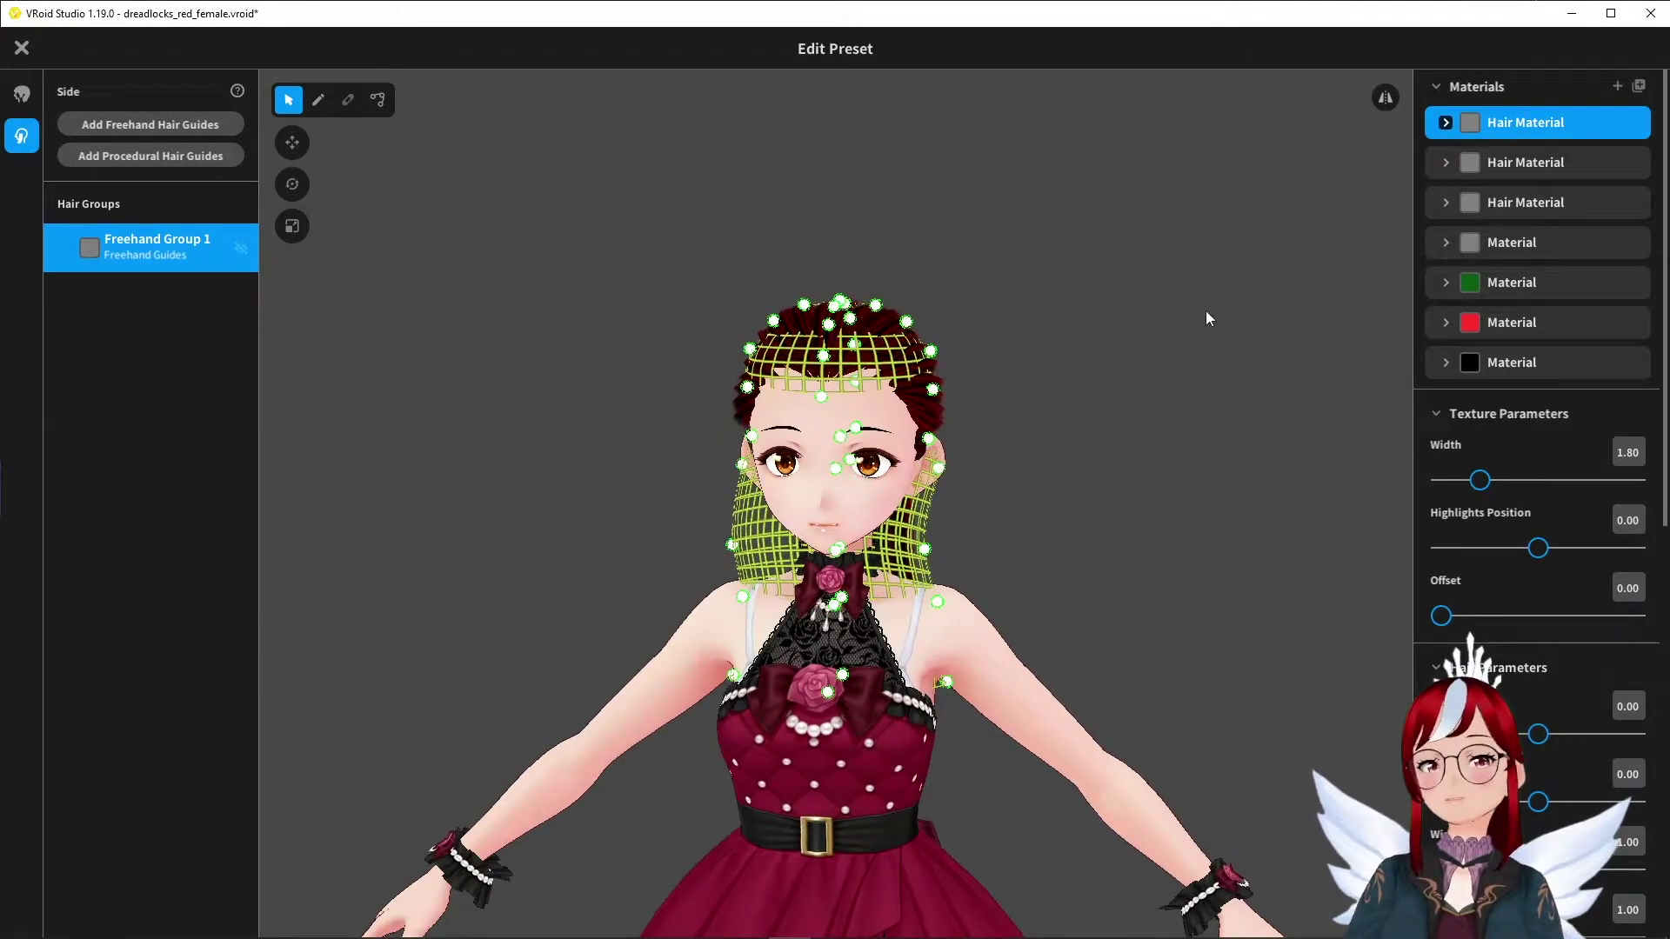
- Enable mirroring and draw a short hair strand on the guide mesh beneath each ear
left_click(1385, 97)
mouse_move(722, 593)
right_mouse_down()
mouse_move(582, 593)
mouse_move(858, 593)
mouse_move(948, 490)
mouse_move(965, 494)
mouse_move(896, 522)
right_mouse_up()
left_click(319, 100)
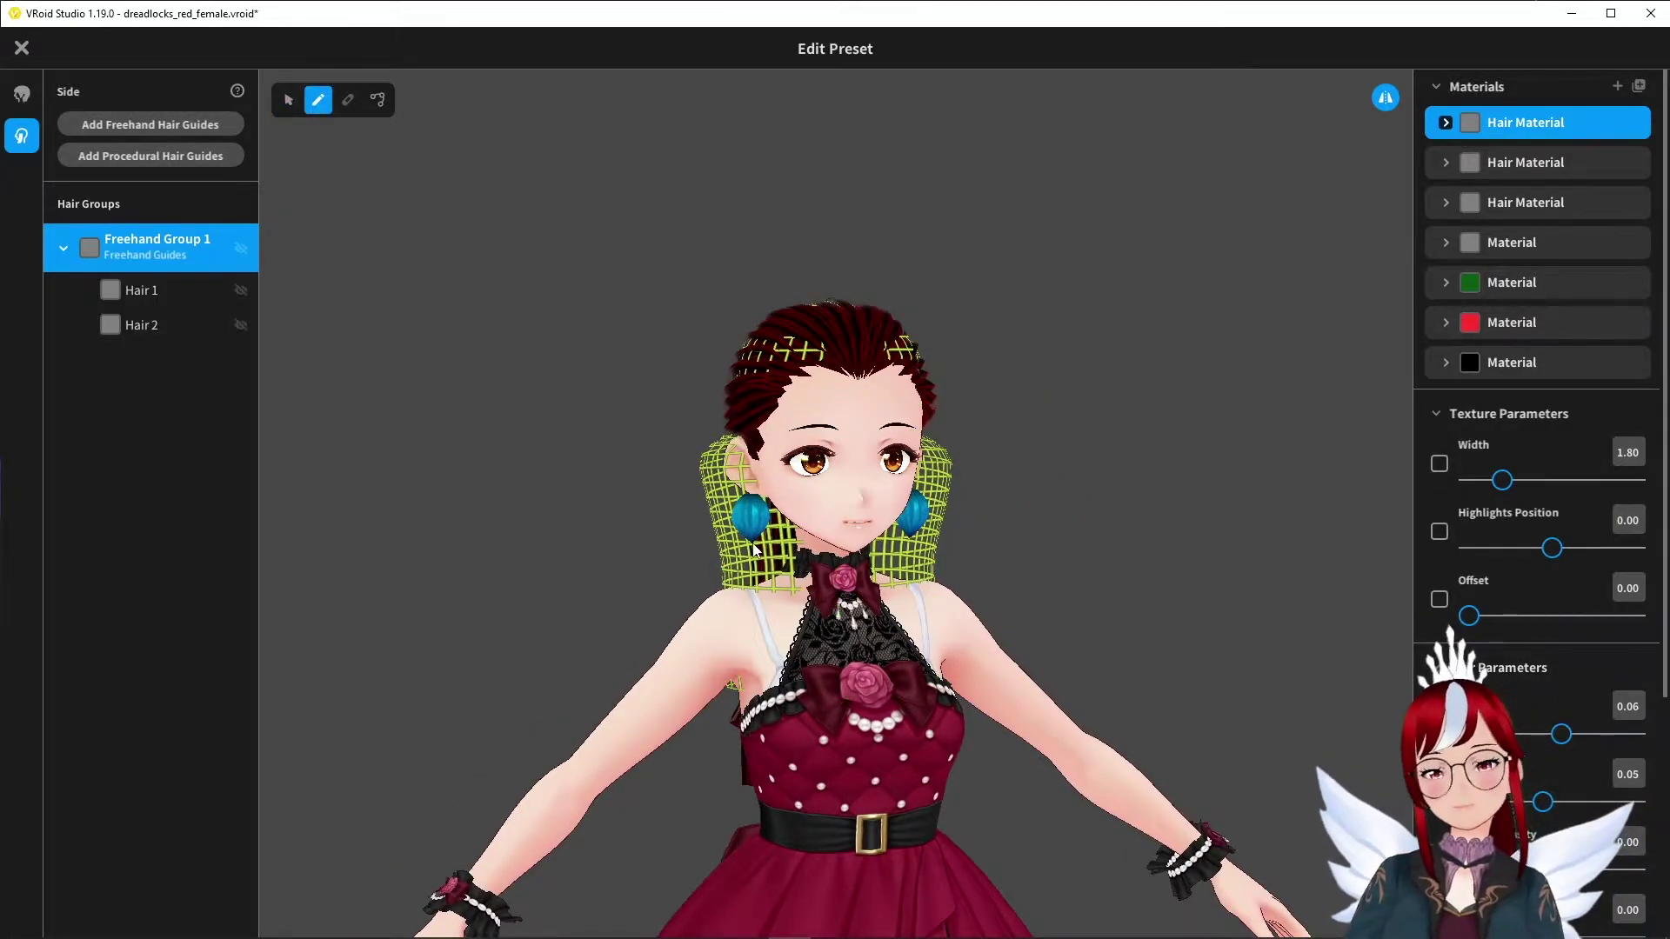
mouse_move(654, 474)
right_mouse_down()
mouse_move(748, 474)
mouse_move(654, 474)
right_mouse_up()
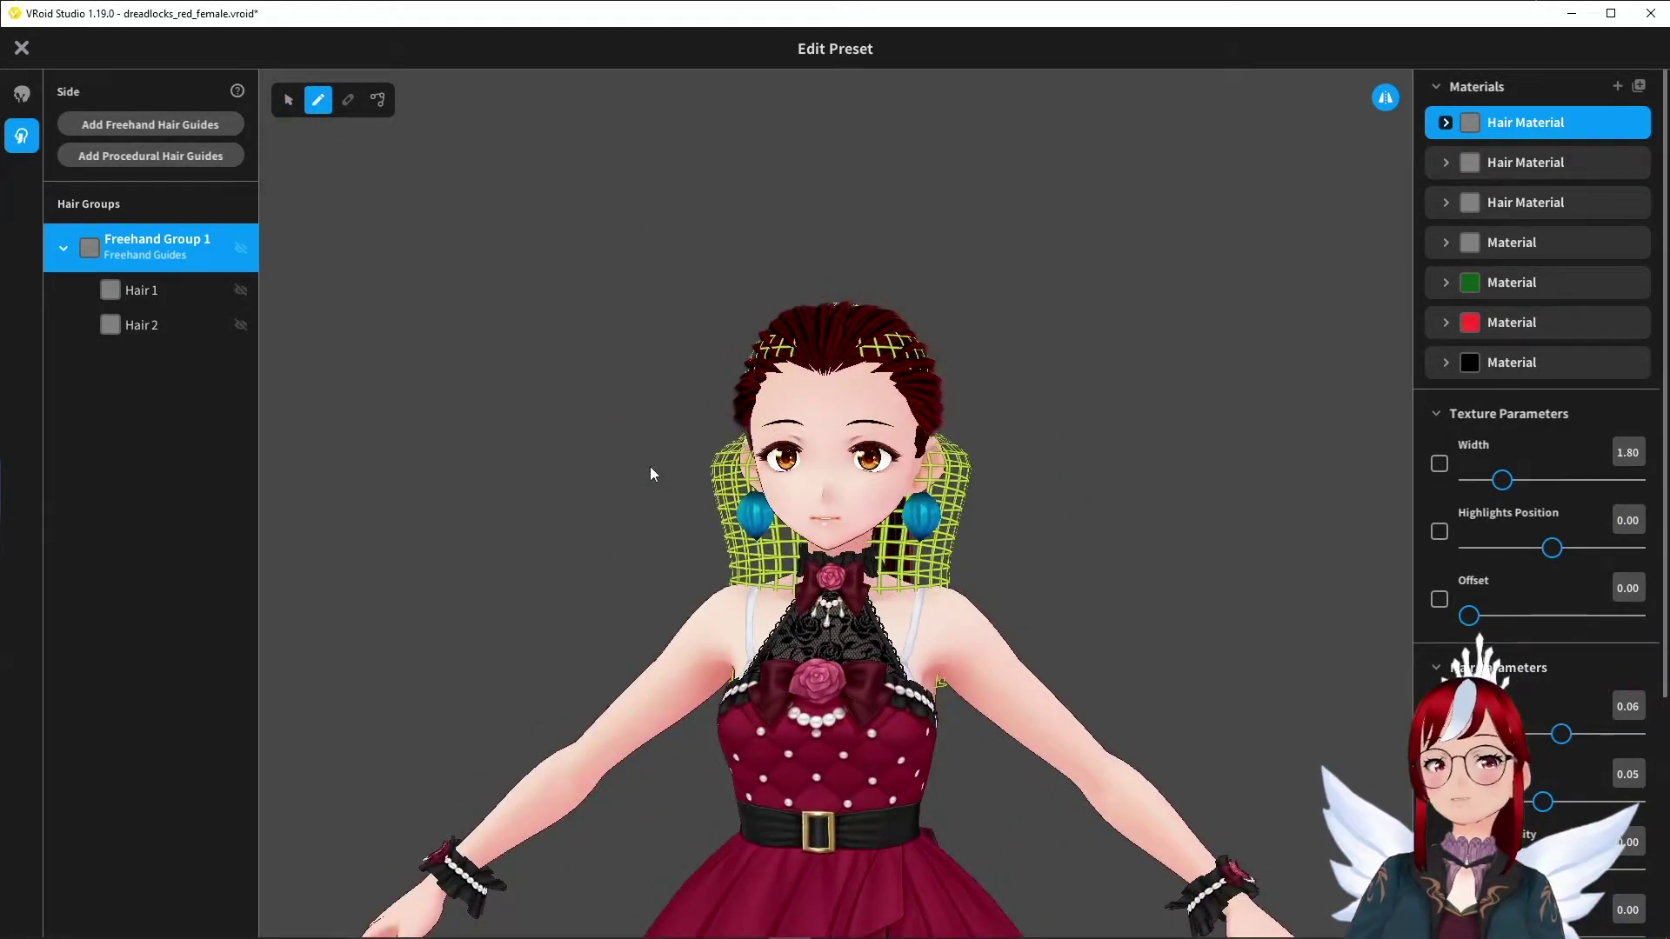
right_click_drag(1167, 473, 1048, 548)
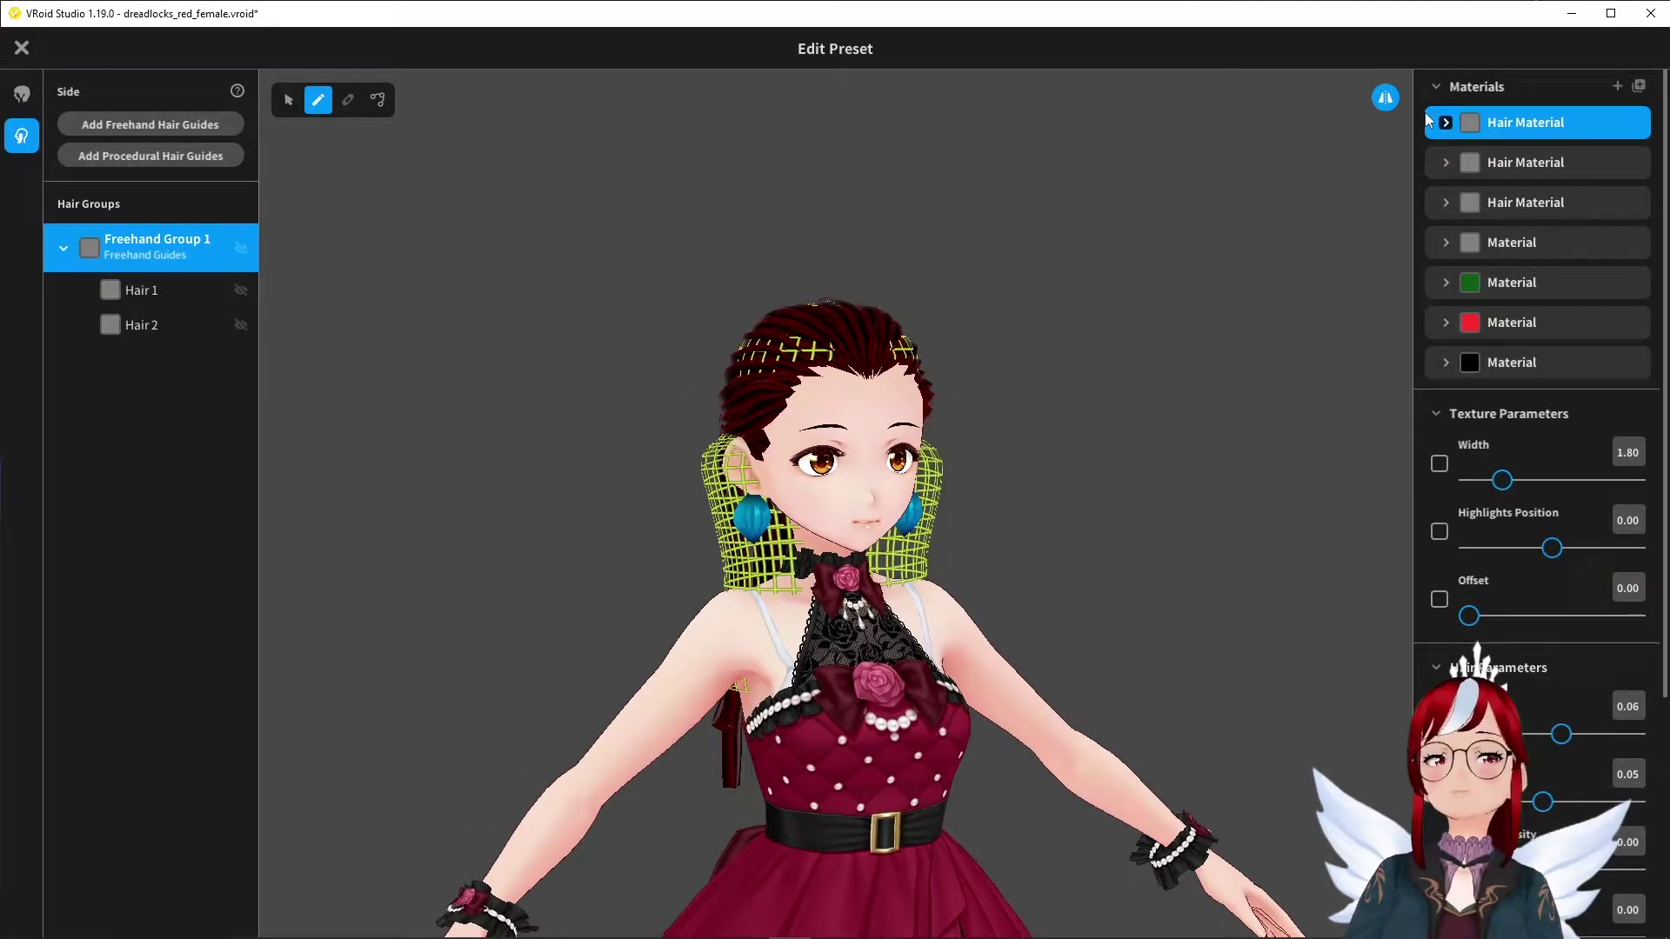
- Set Hair 1's cross section to Flat and its curve to Straight
left_click(141, 290)
left_click(289, 100)
scroll(1542, 597, "down", 1)
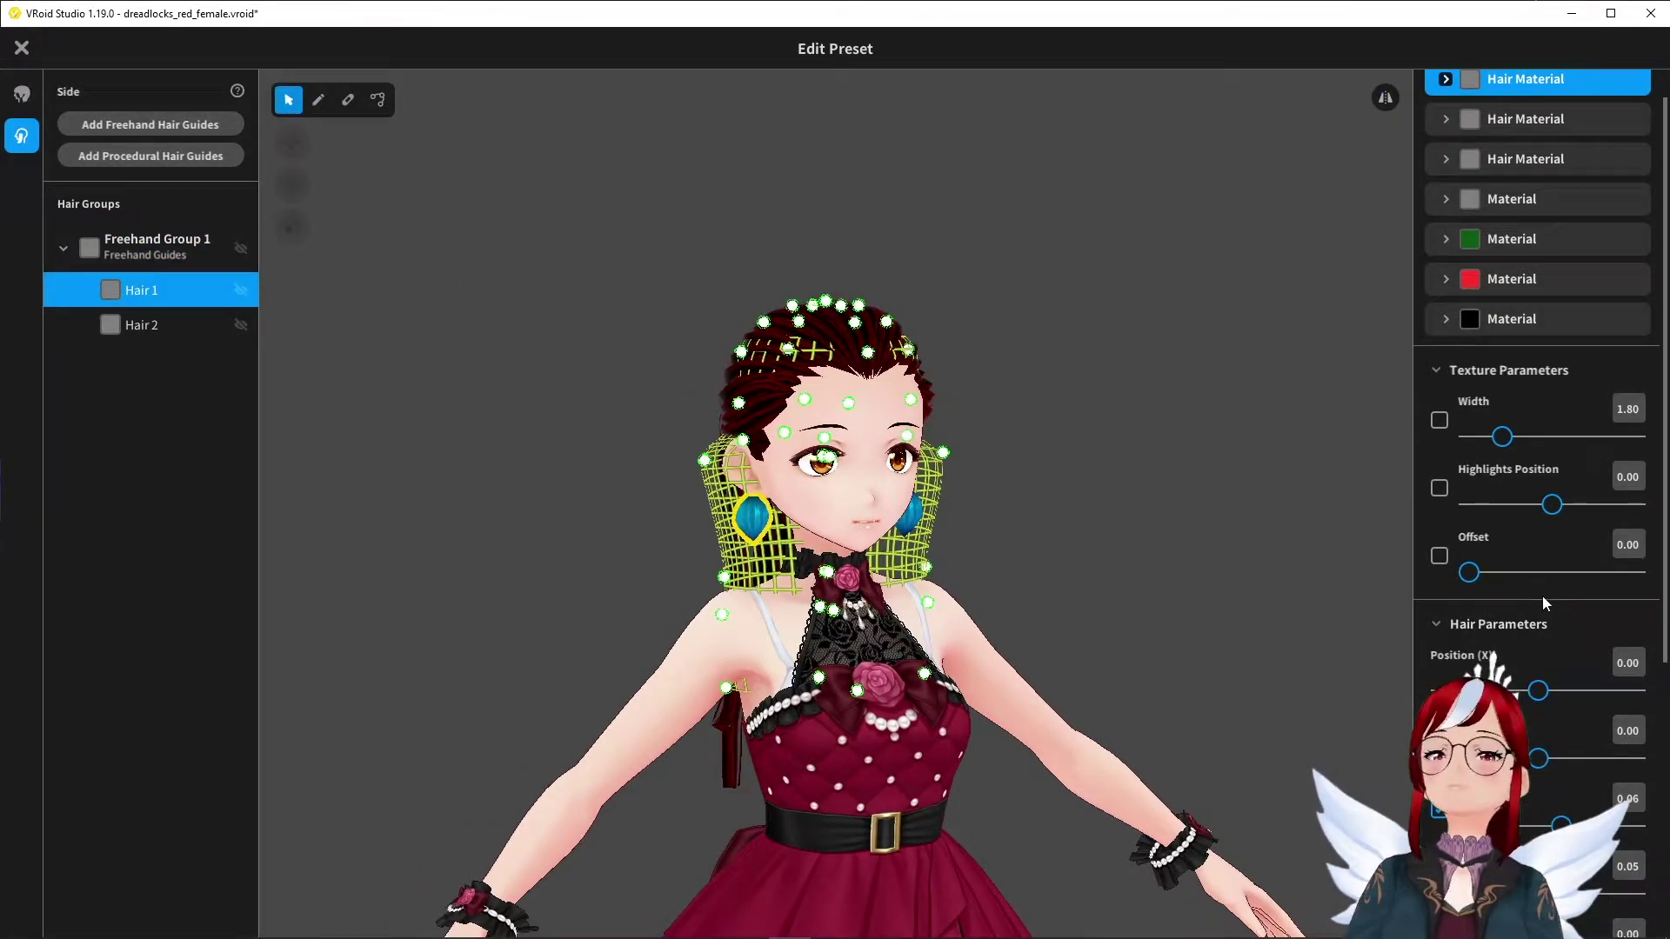
scroll(1542, 597, "down", 5)
left_click(1613, 712)
left_click(1475, 839)
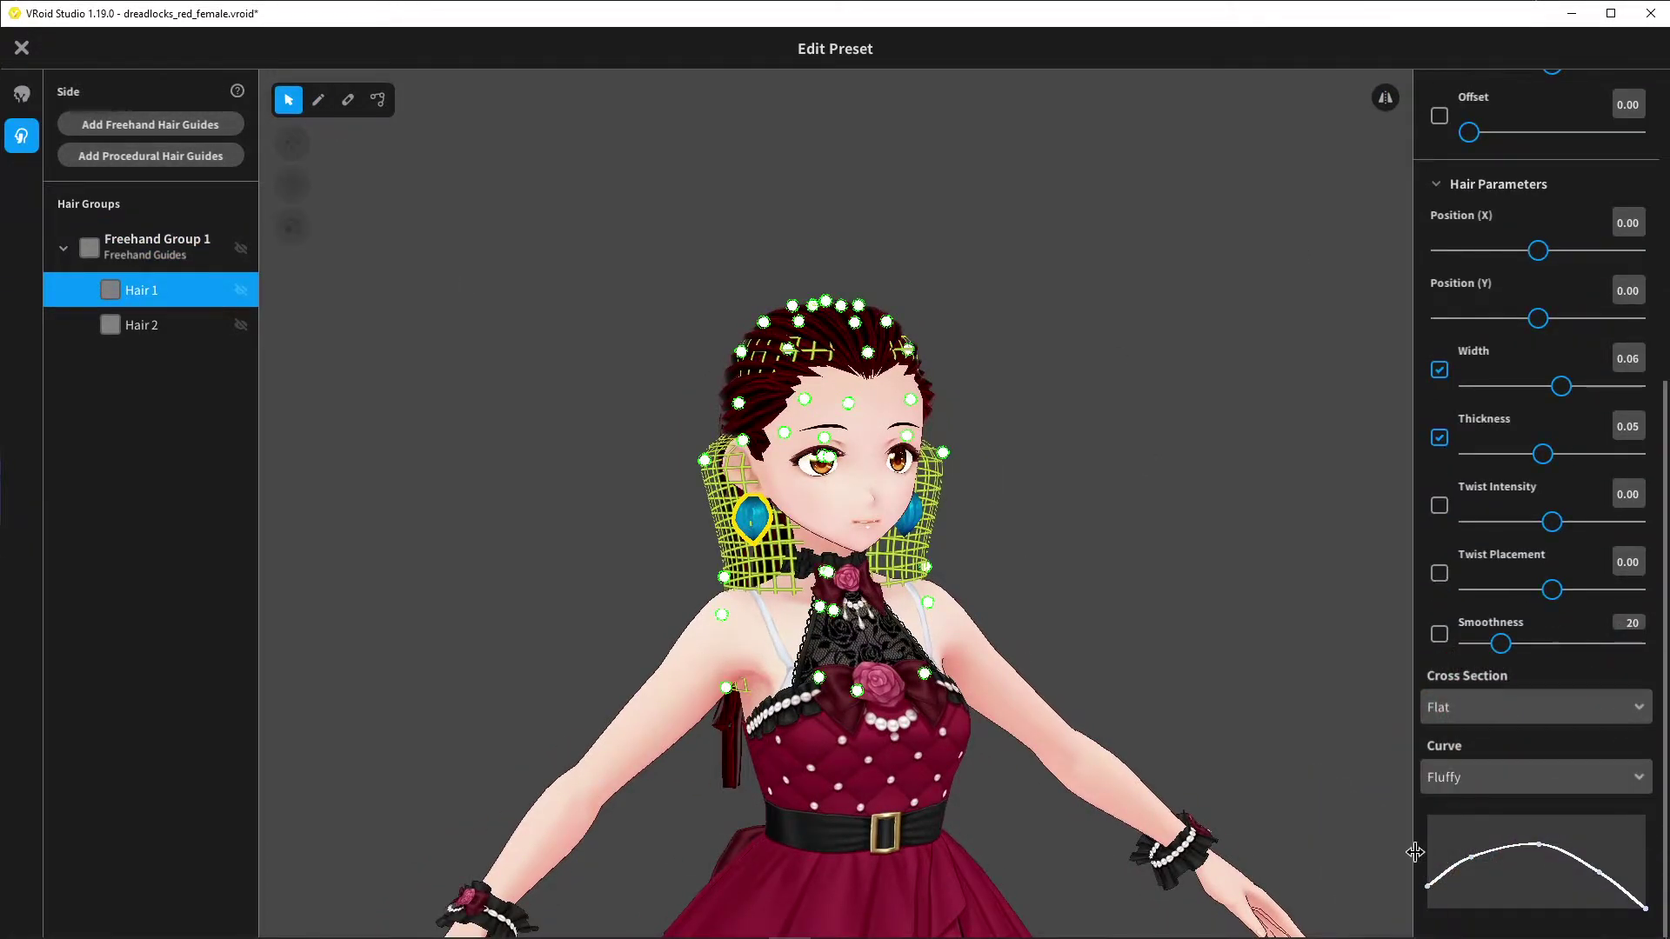
left_click(1583, 790)
left_click(1479, 829)
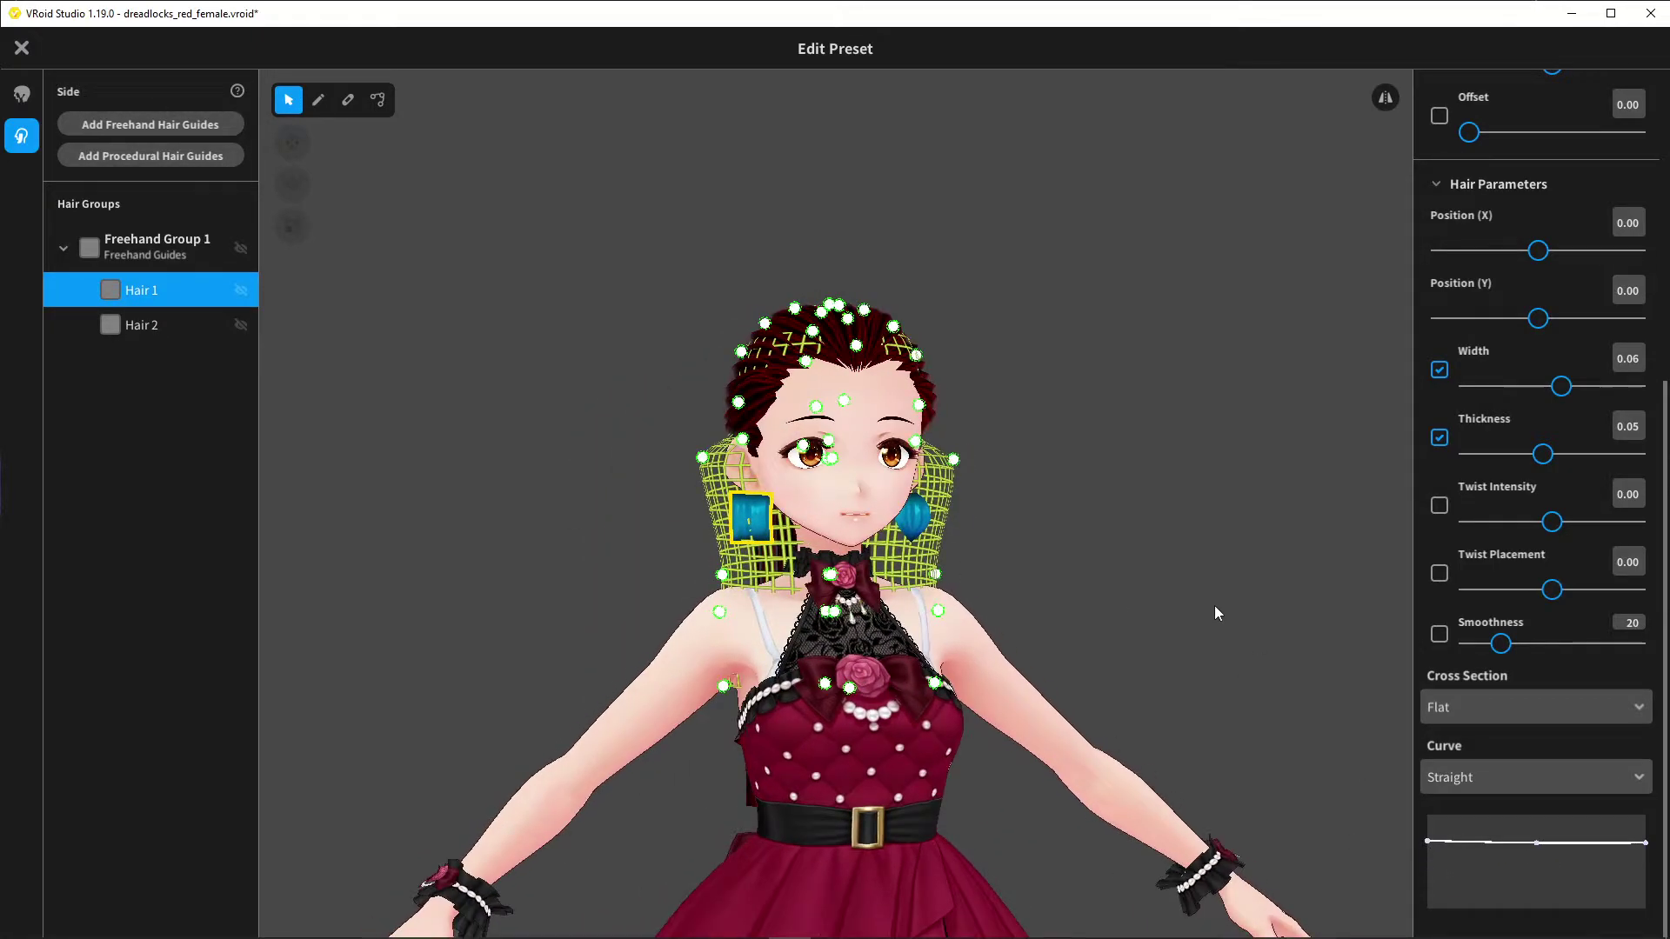
- Give Hair 2 a Flat cross section and a Straight curve
right_click_drag(1215, 607, 1175, 606)
left_click(141, 325)
left_click(1535, 707)
left_click(1472, 842)
left_click(1534, 777)
left_click(1479, 829)
left_click_drag(1428, 841, 1437, 882)
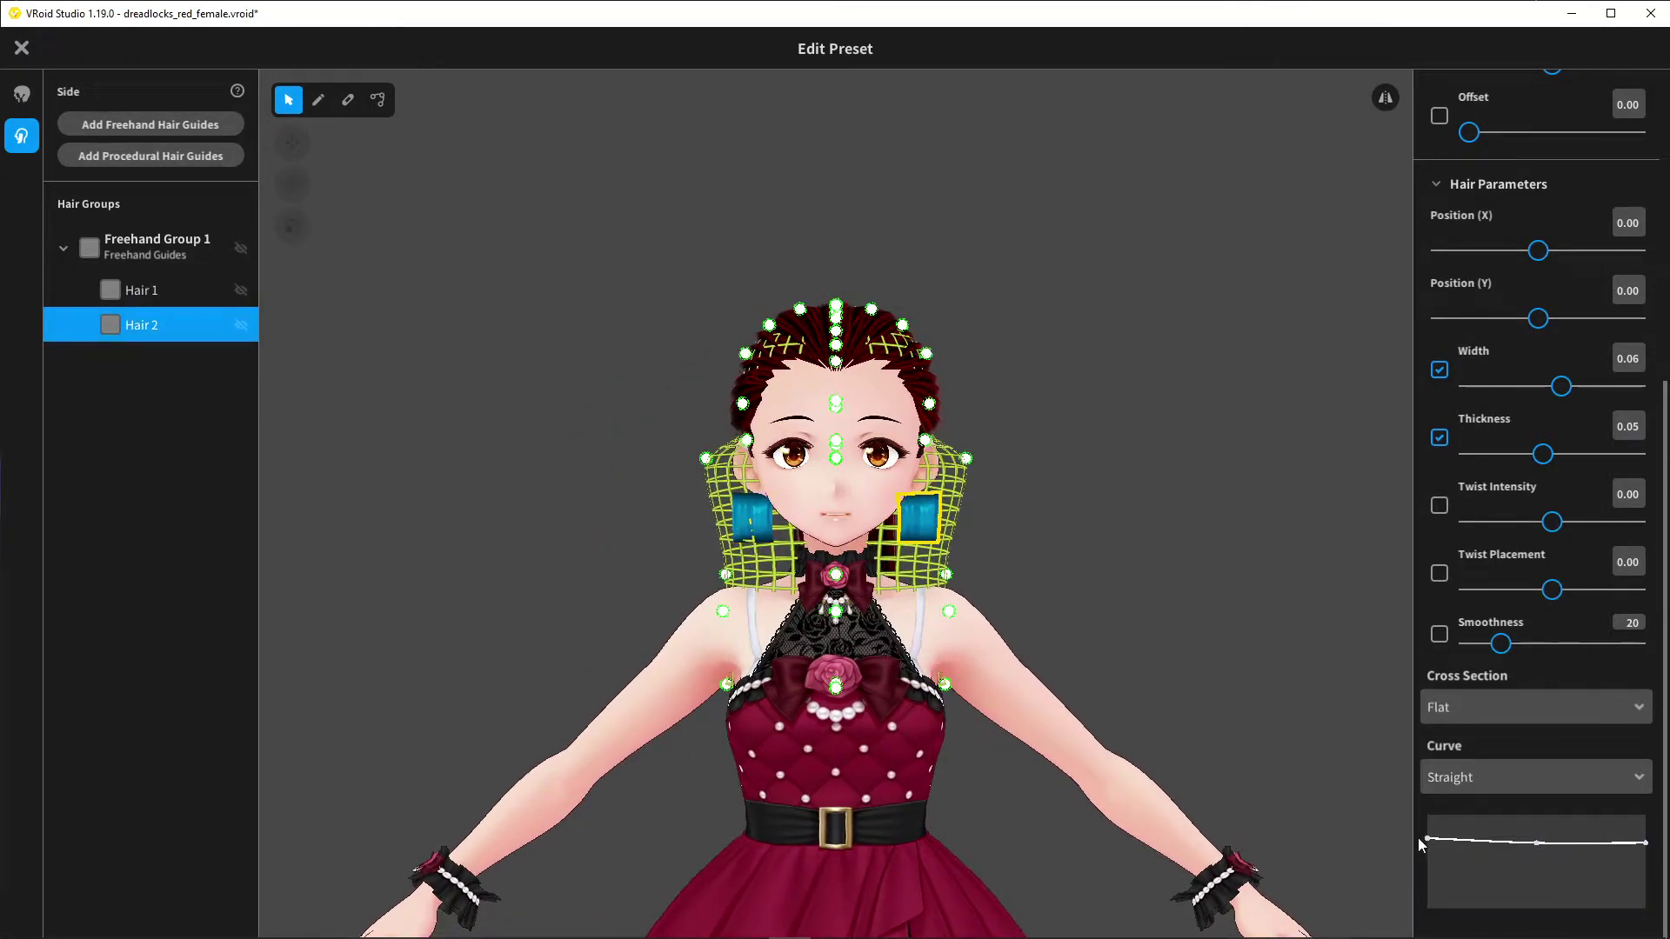
- Open Hair 1's material in the texture editor and import the cherry image into the base texture's Default Design layer
left_click(191, 288)
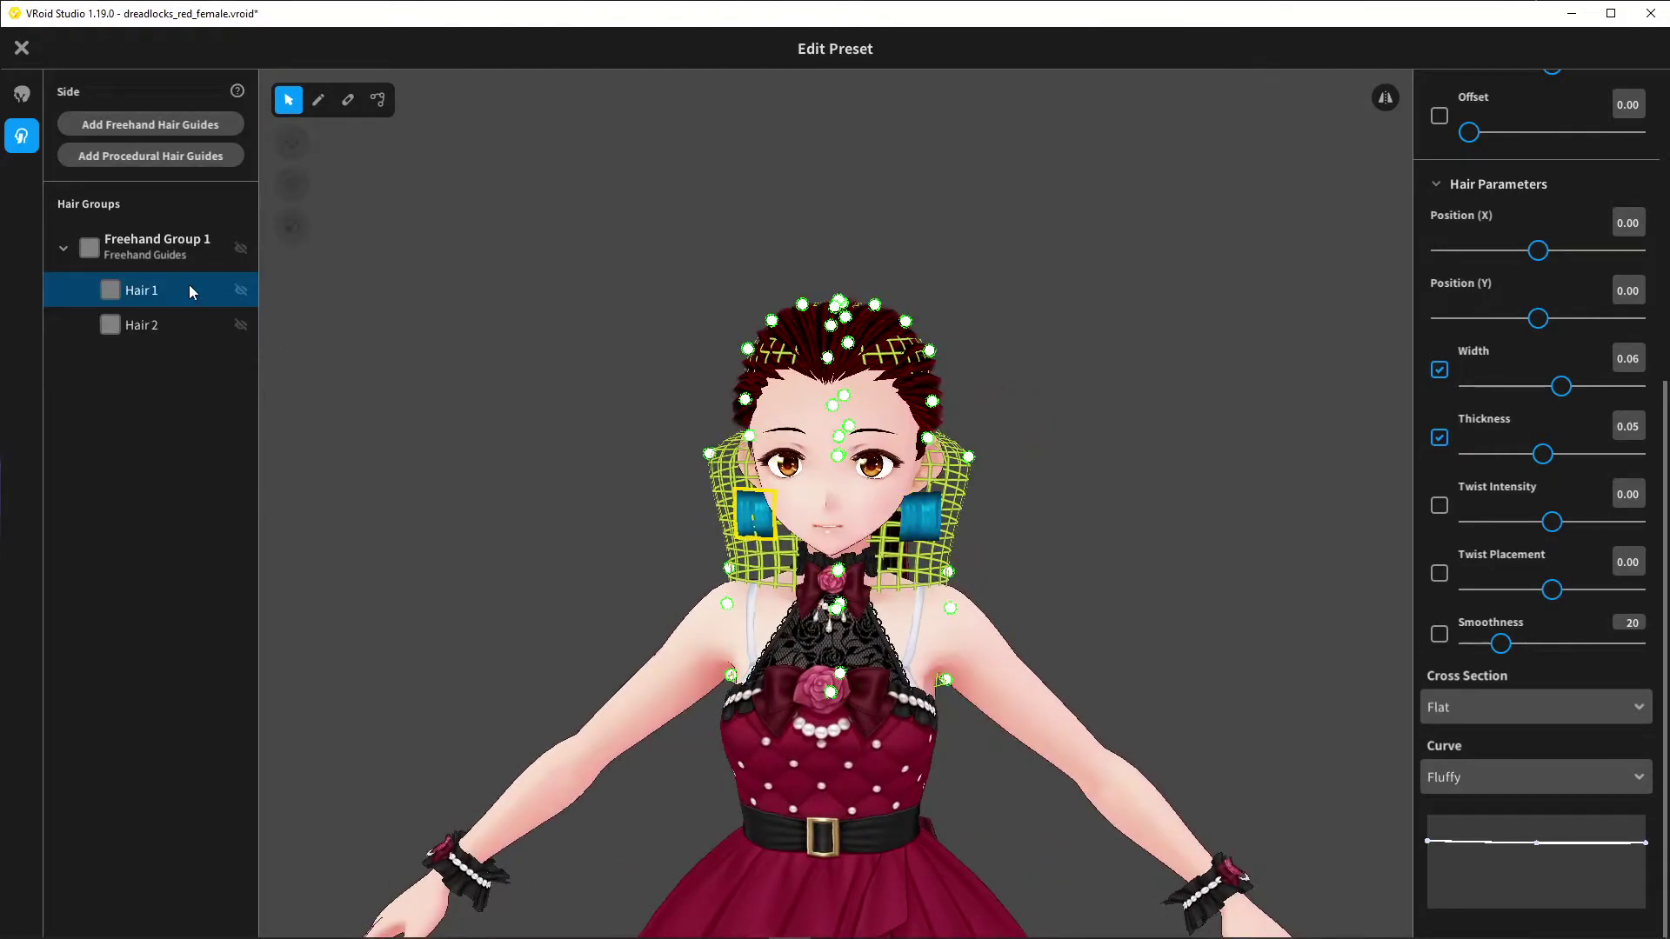
scroll(1651, 313, "up", 4)
scroll(1651, 313, "up", 2)
left_click(1471, 123)
left_click(1535, 301)
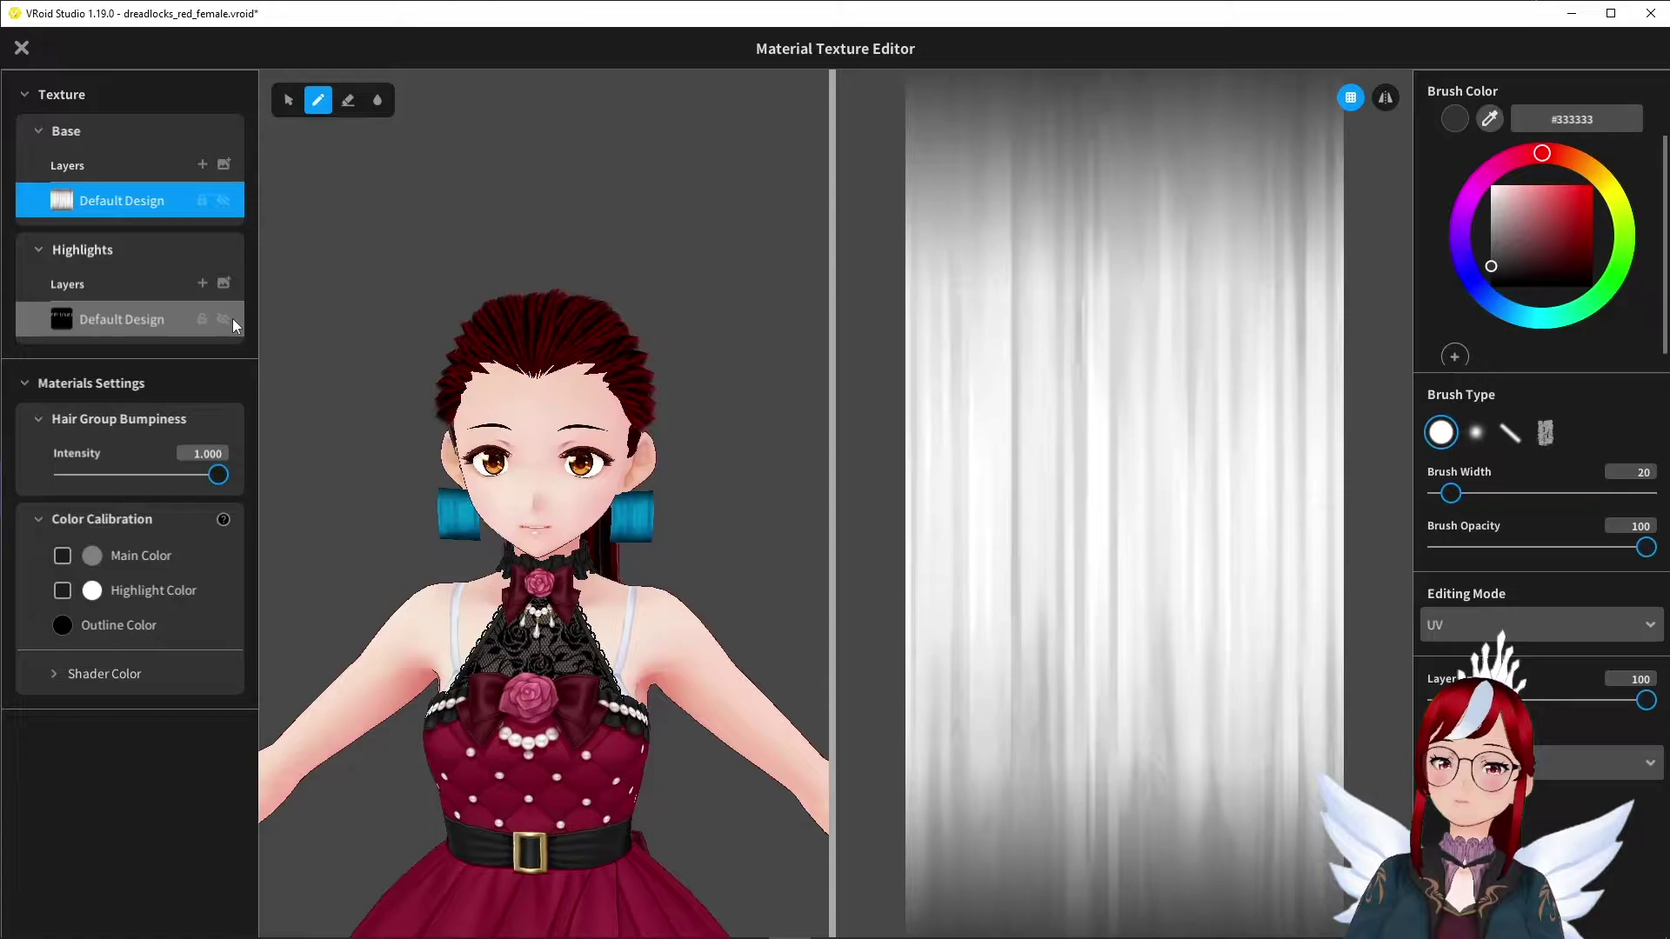
right_click(135, 200)
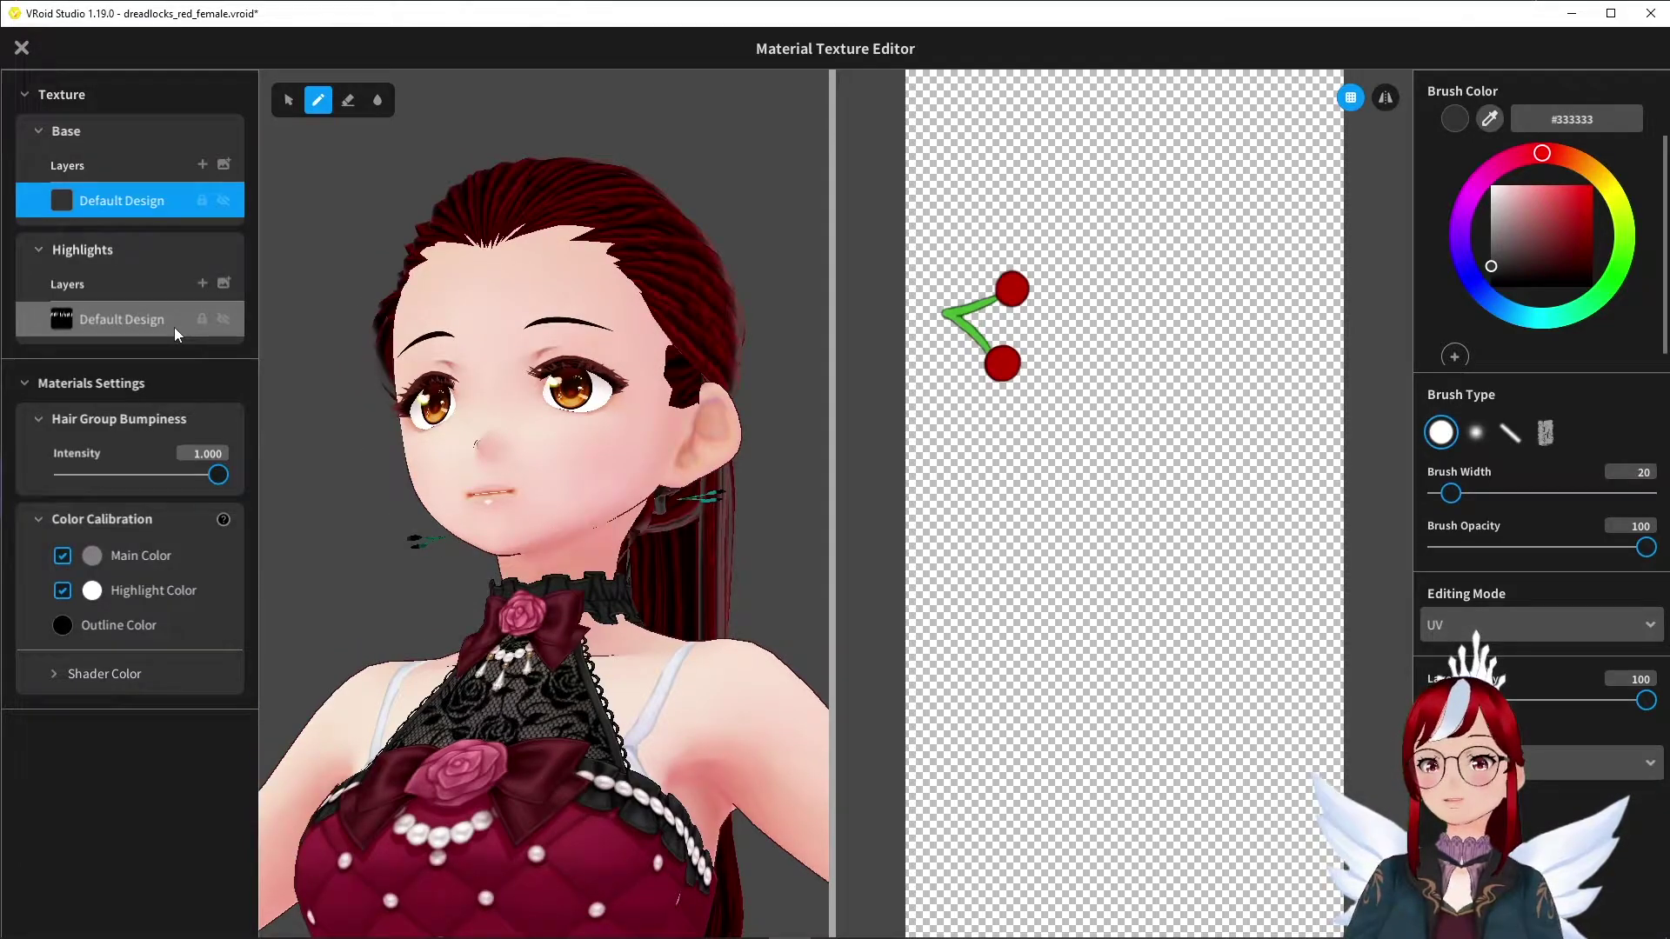
- Disable the material's shader Base Color and Shade Color as well as its Main Color and Highlight Color calibration
left_click(63, 630)
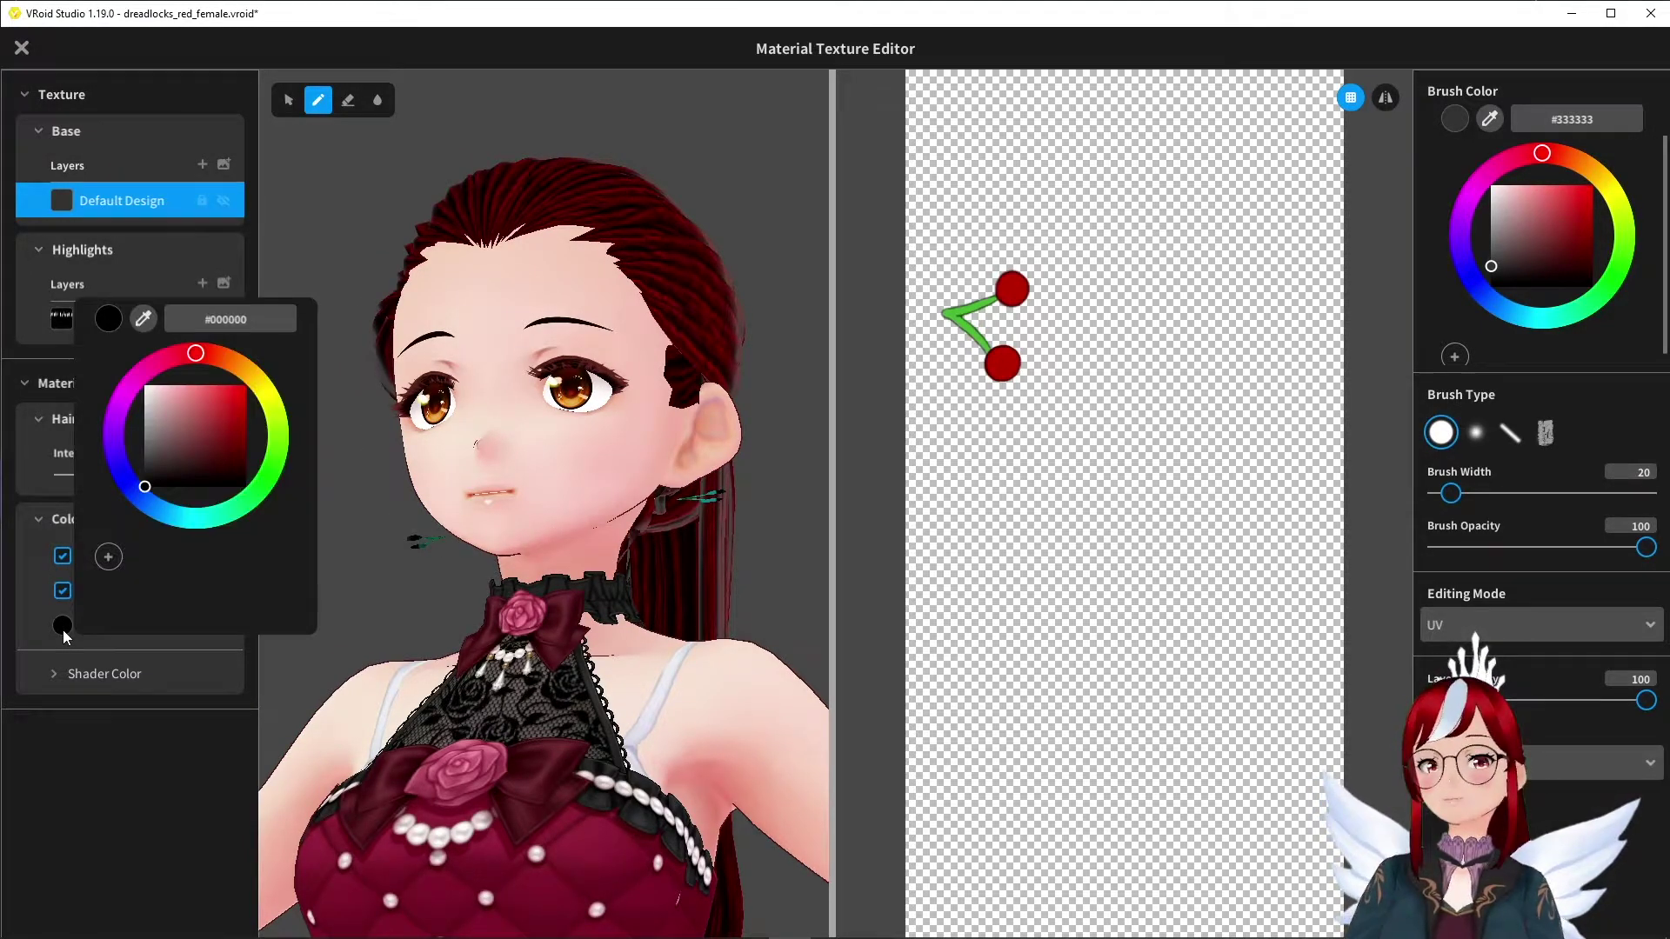
left_click(64, 631)
left_click(69, 675)
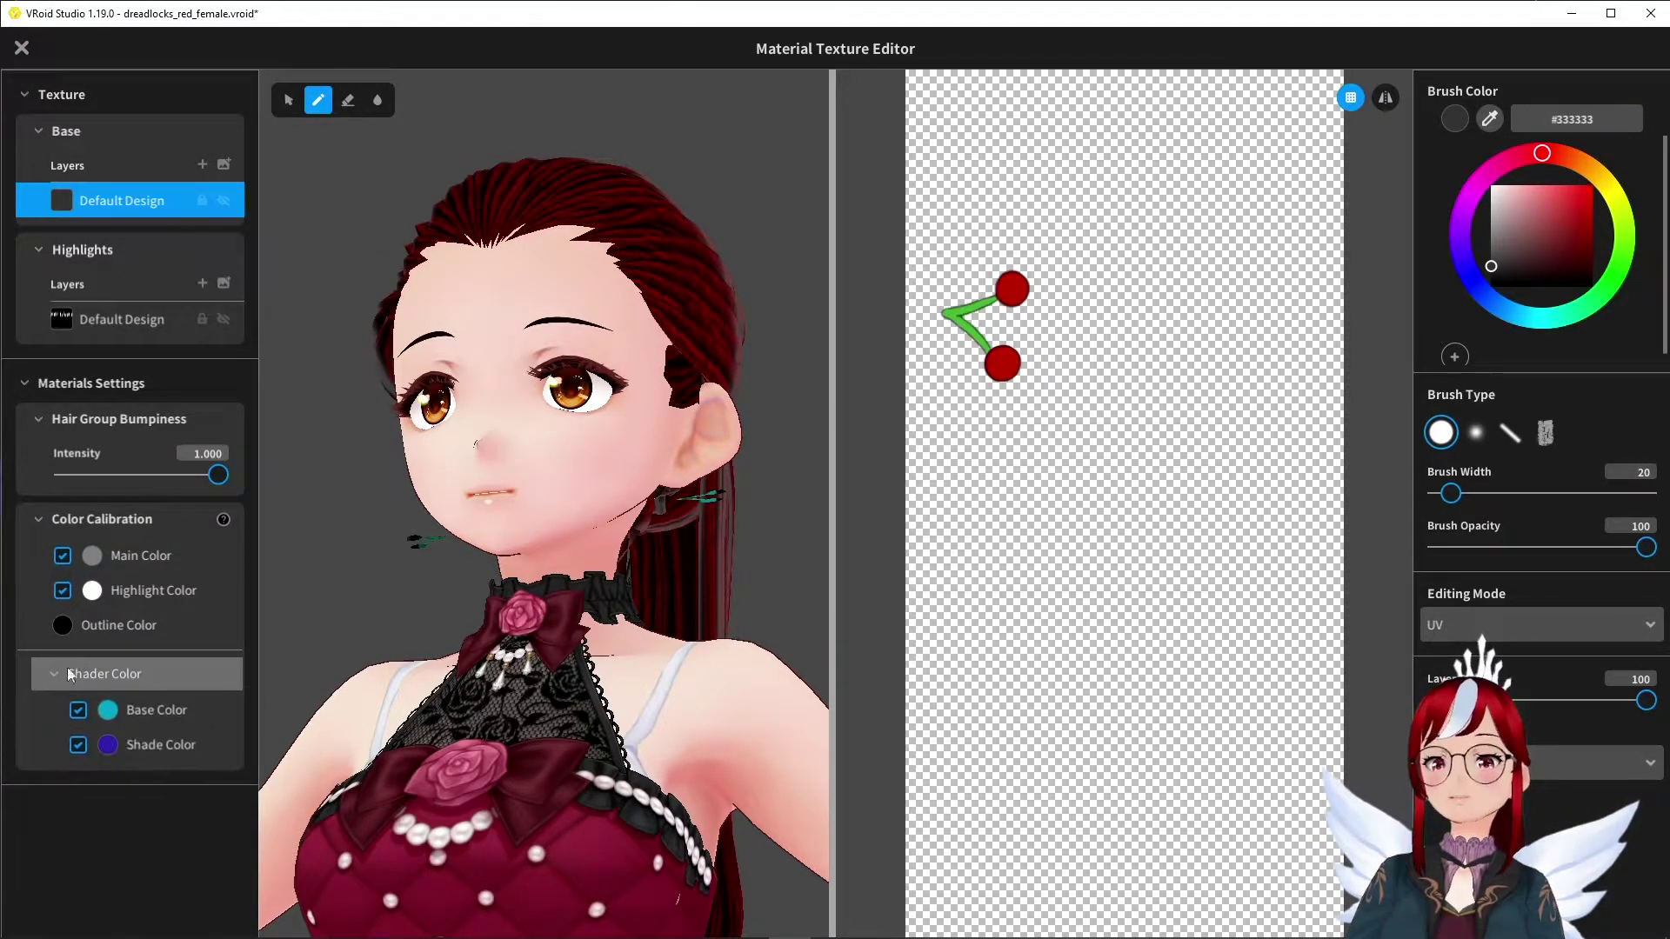
left_click(78, 711)
left_click(78, 746)
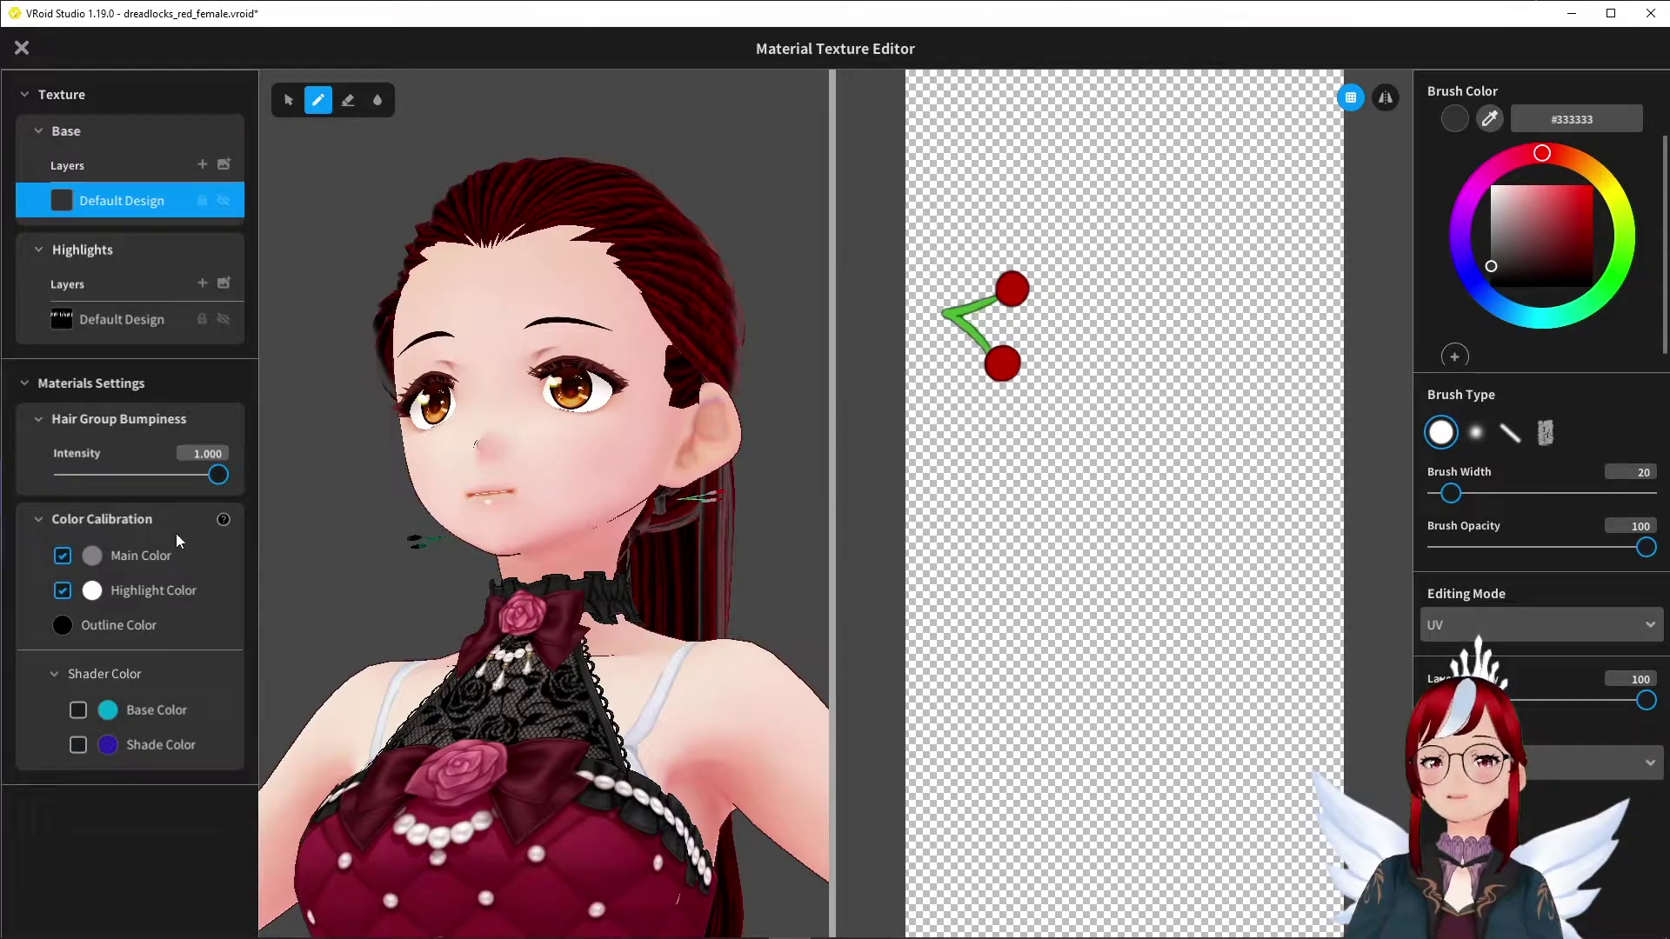
mouse_move(580, 533)
right_mouse_down()
mouse_move(523, 531)
mouse_move(548, 535)
right_mouse_up()
left_click(61, 591)
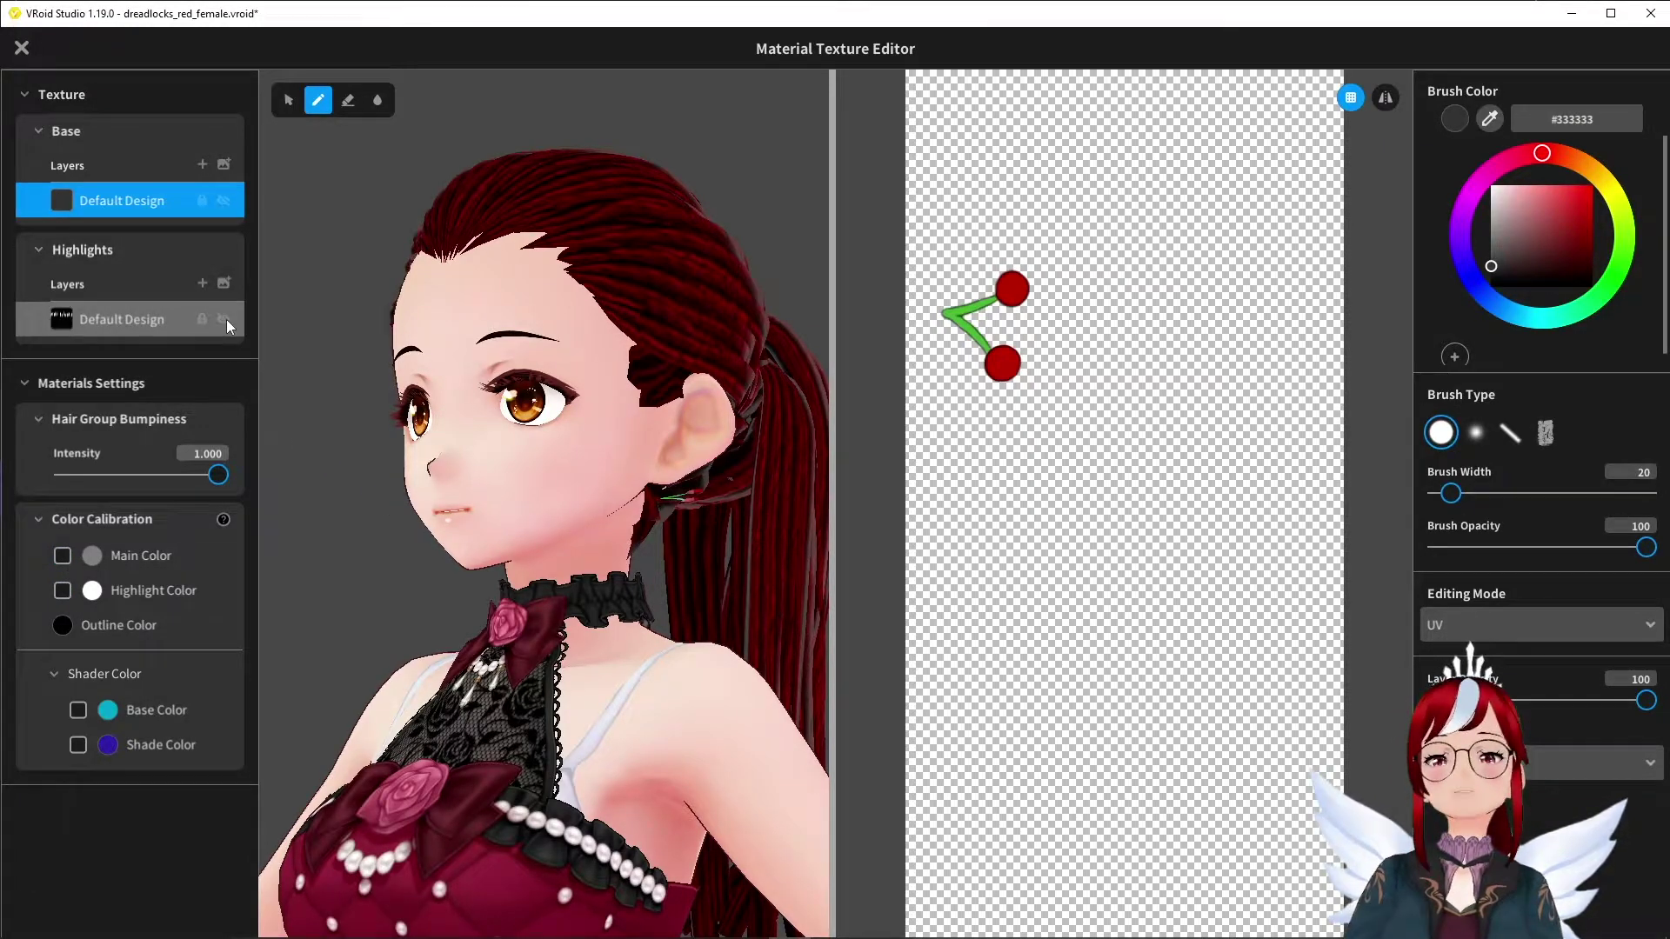
- Return to the hair editor and replace Hair 1 in Freehand Group 1 with a copy of Hair 2 at the opposite ear
right_click_drag(598, 317, 631, 321)
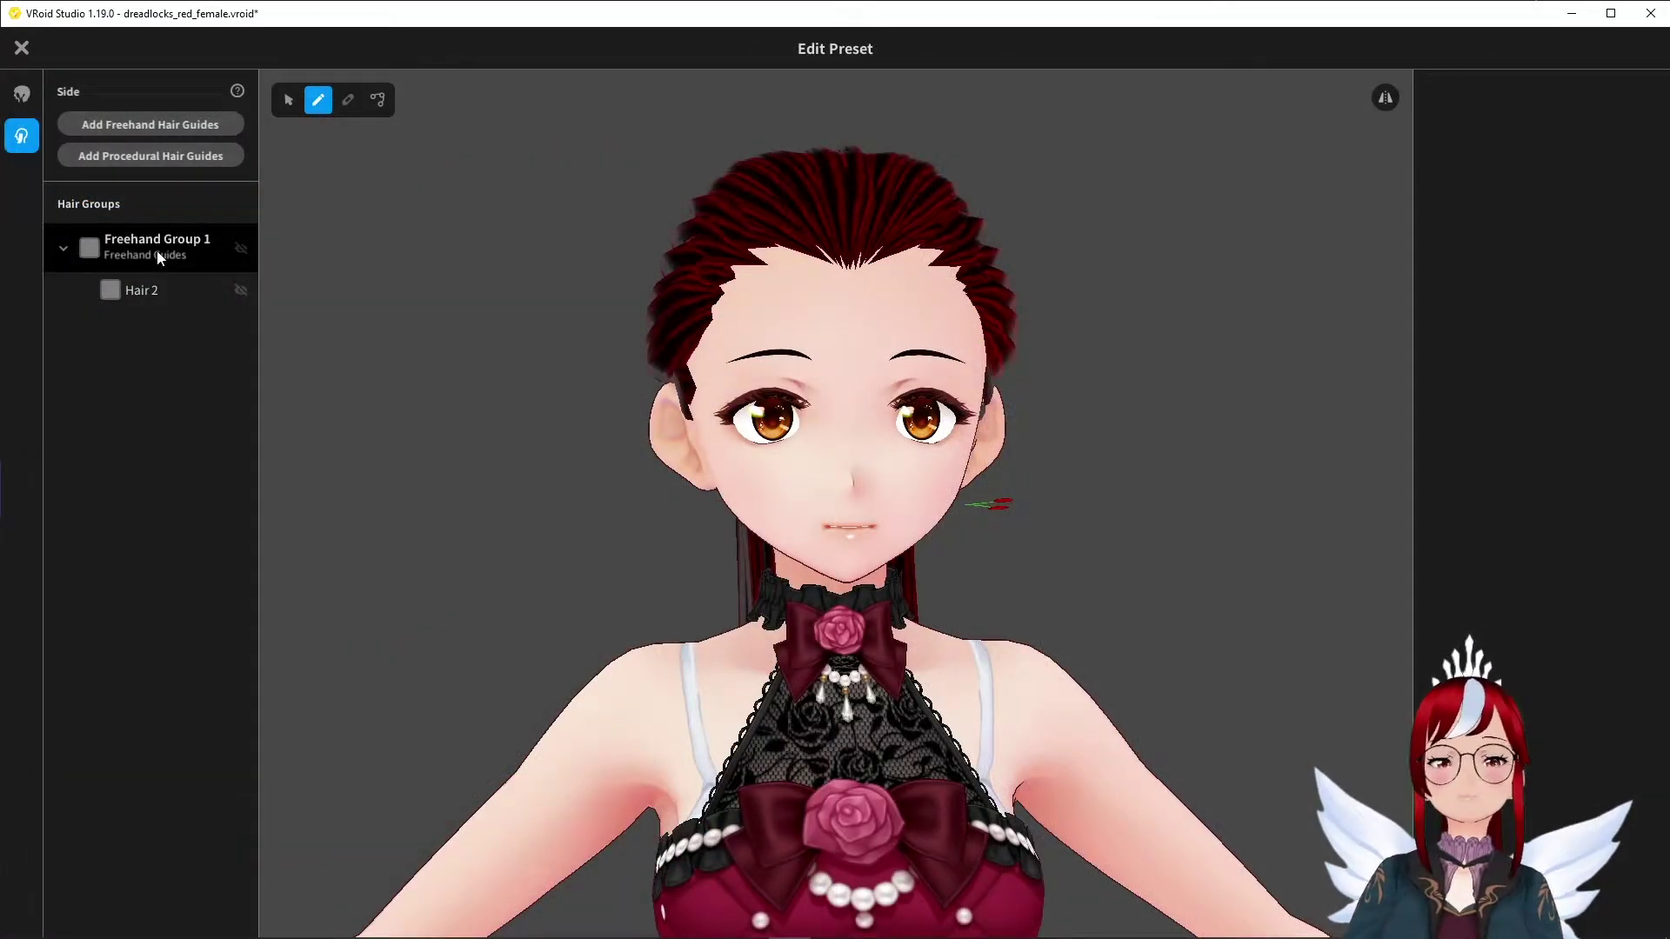
left_click(159, 257)
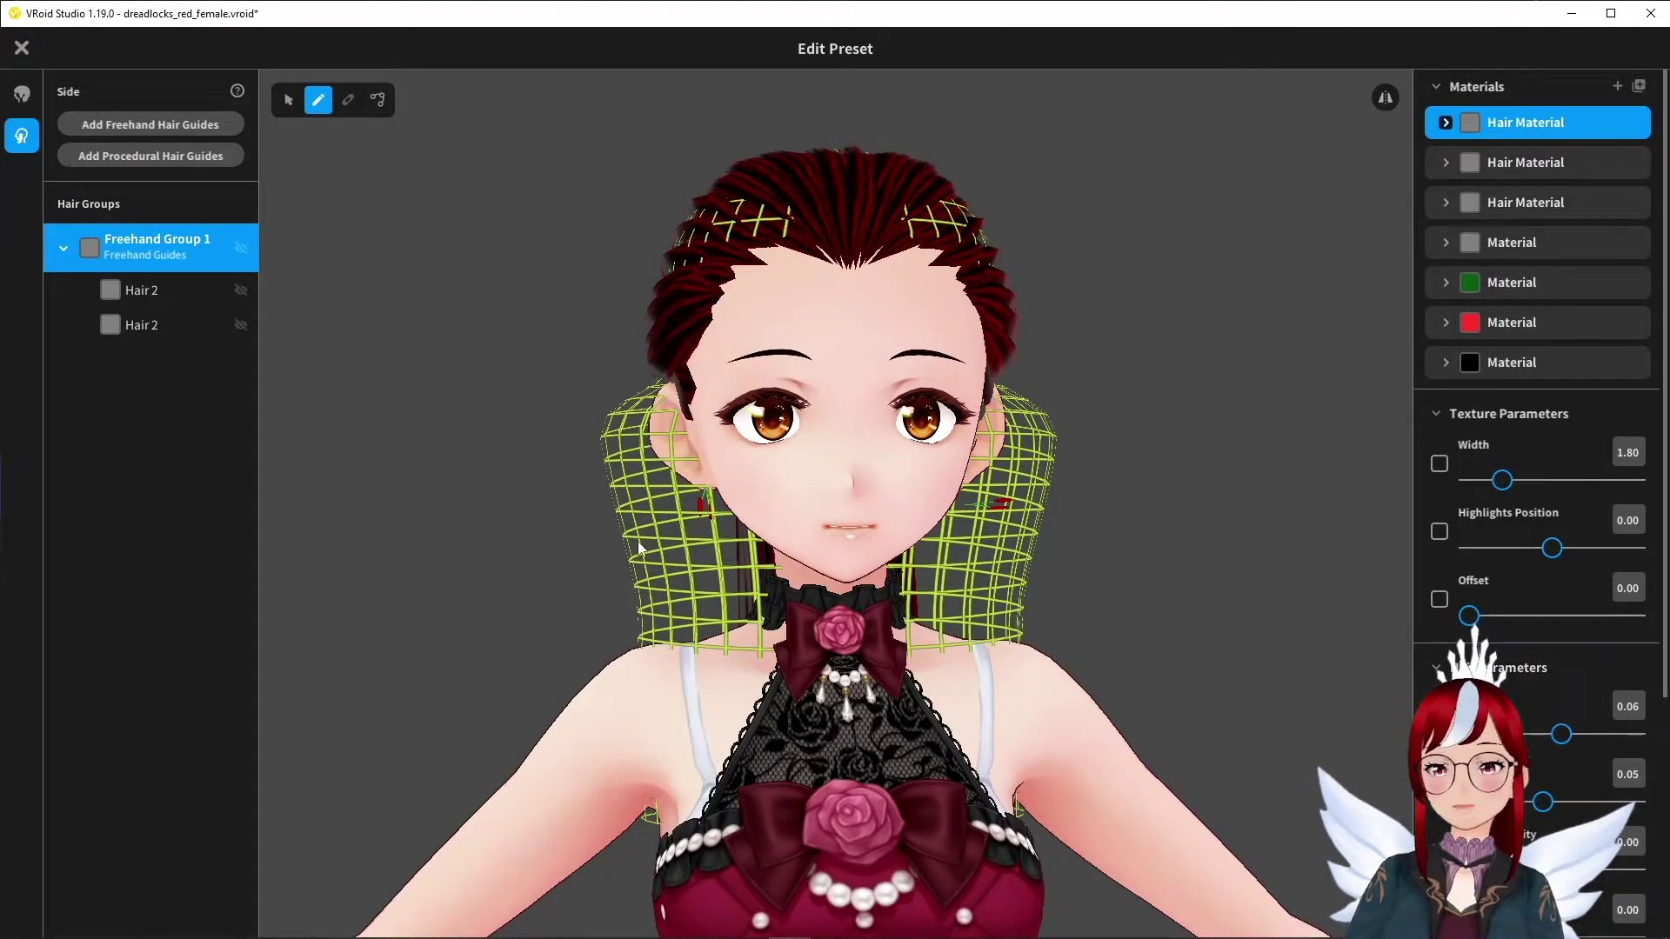
left_click(174, 290)
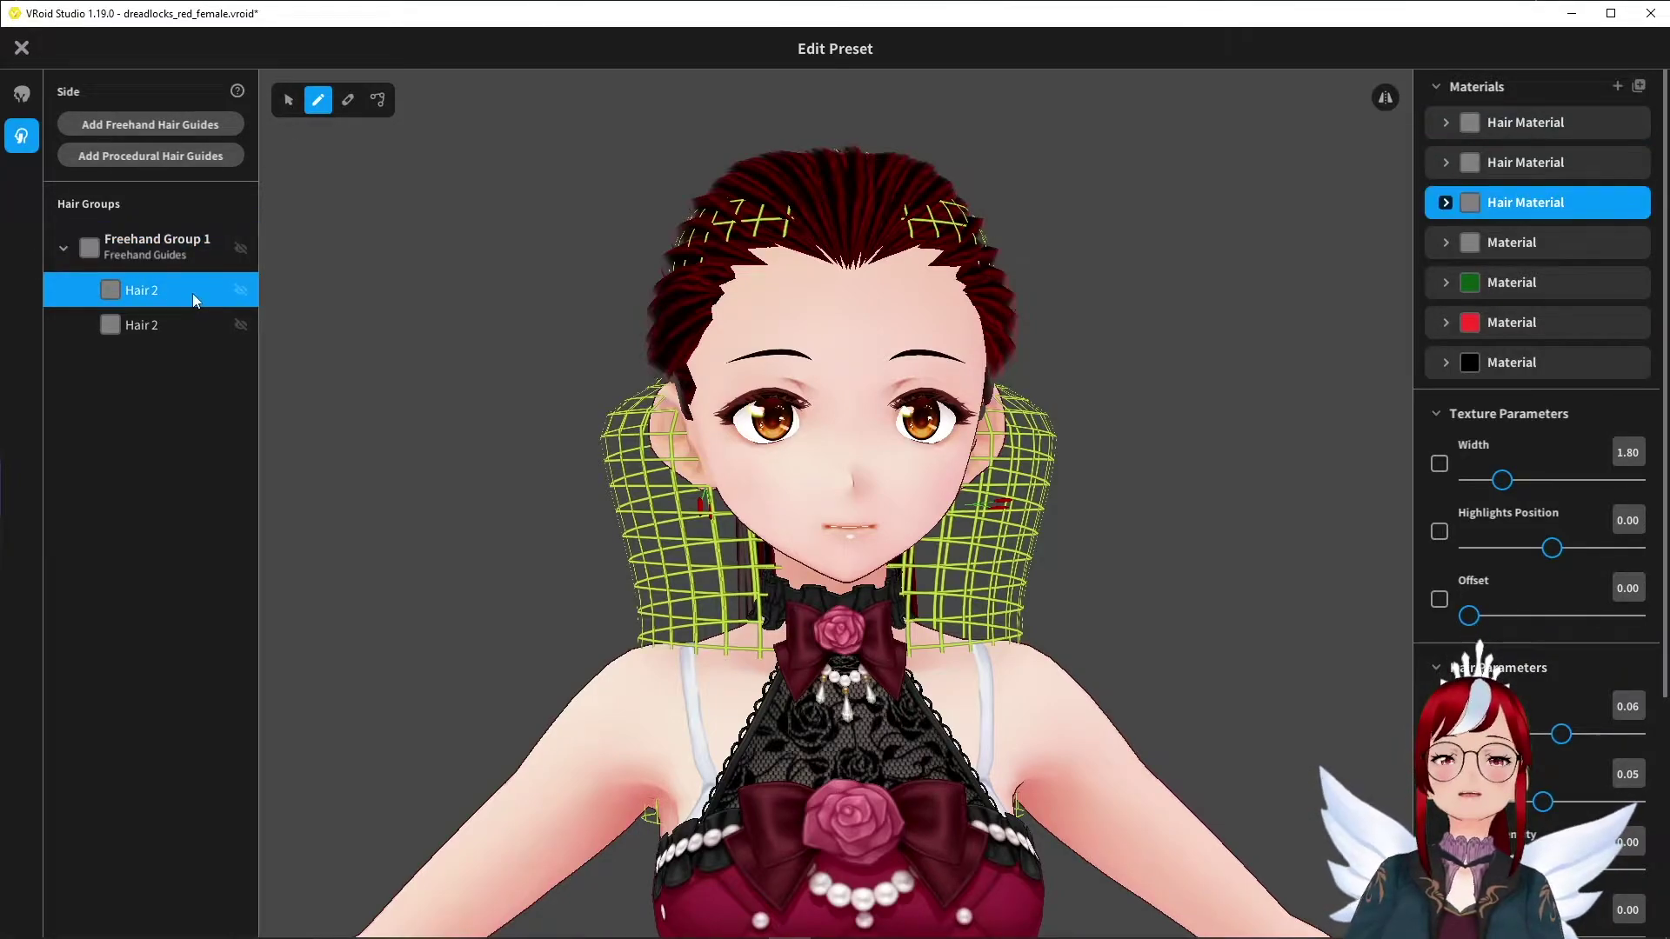
- Set the lower Hair 2 strand's texture width to 1.86, highlights position to -0.04 and offset to 1.00
left_click(174, 325)
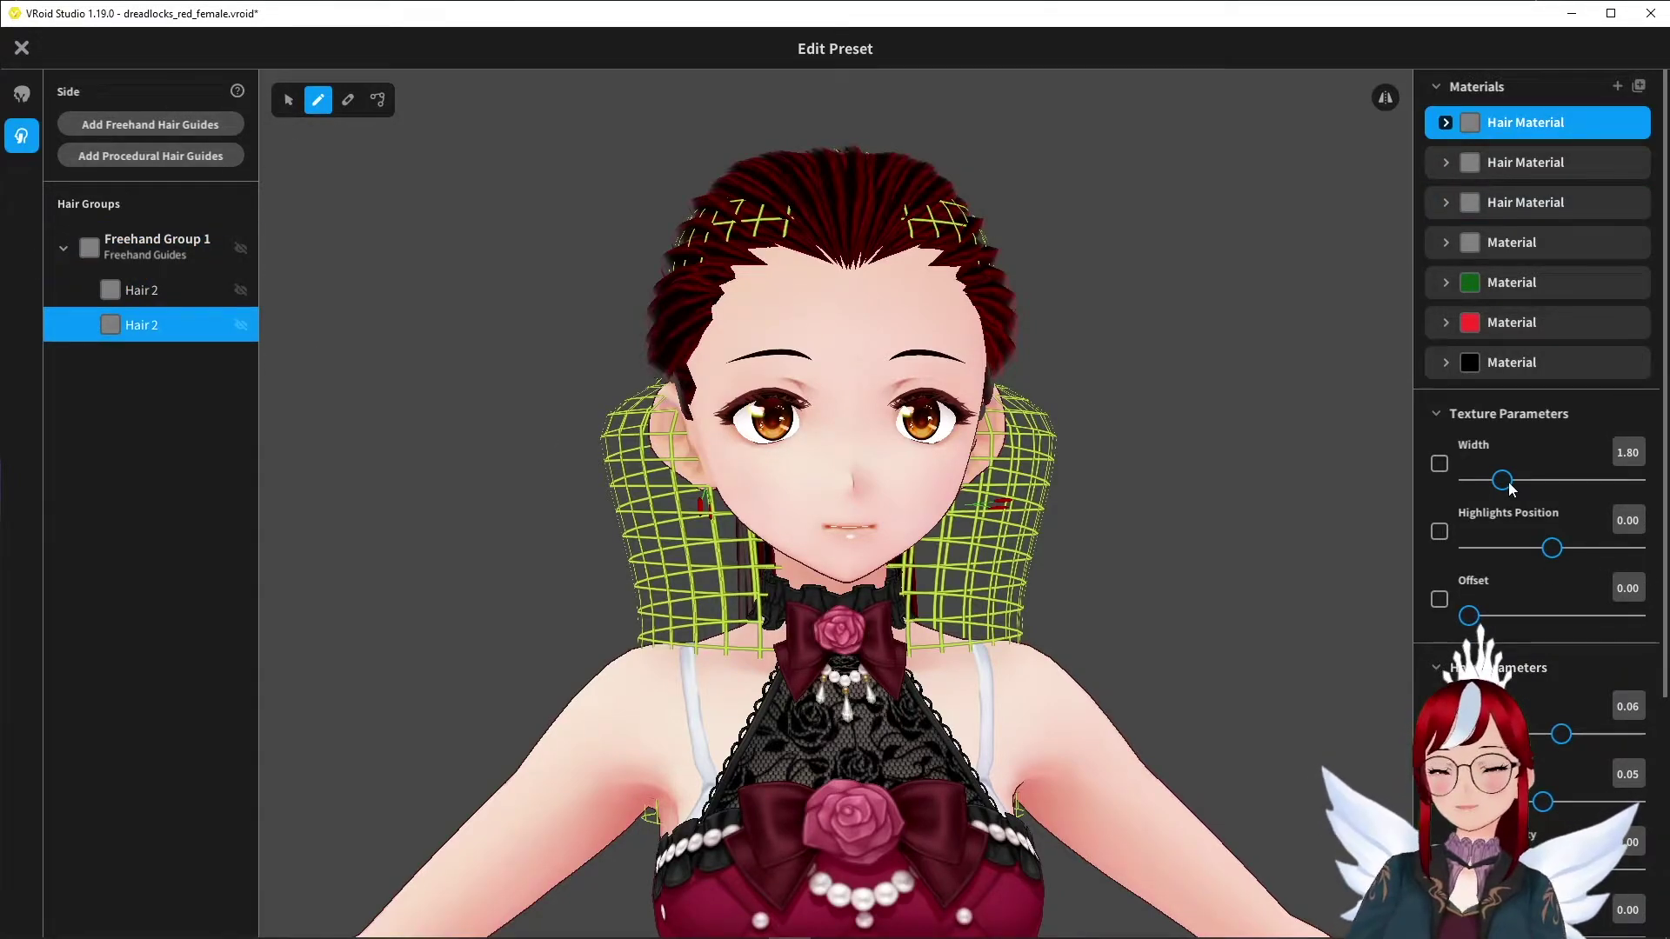
left_click_drag(1479, 487, 1511, 484)
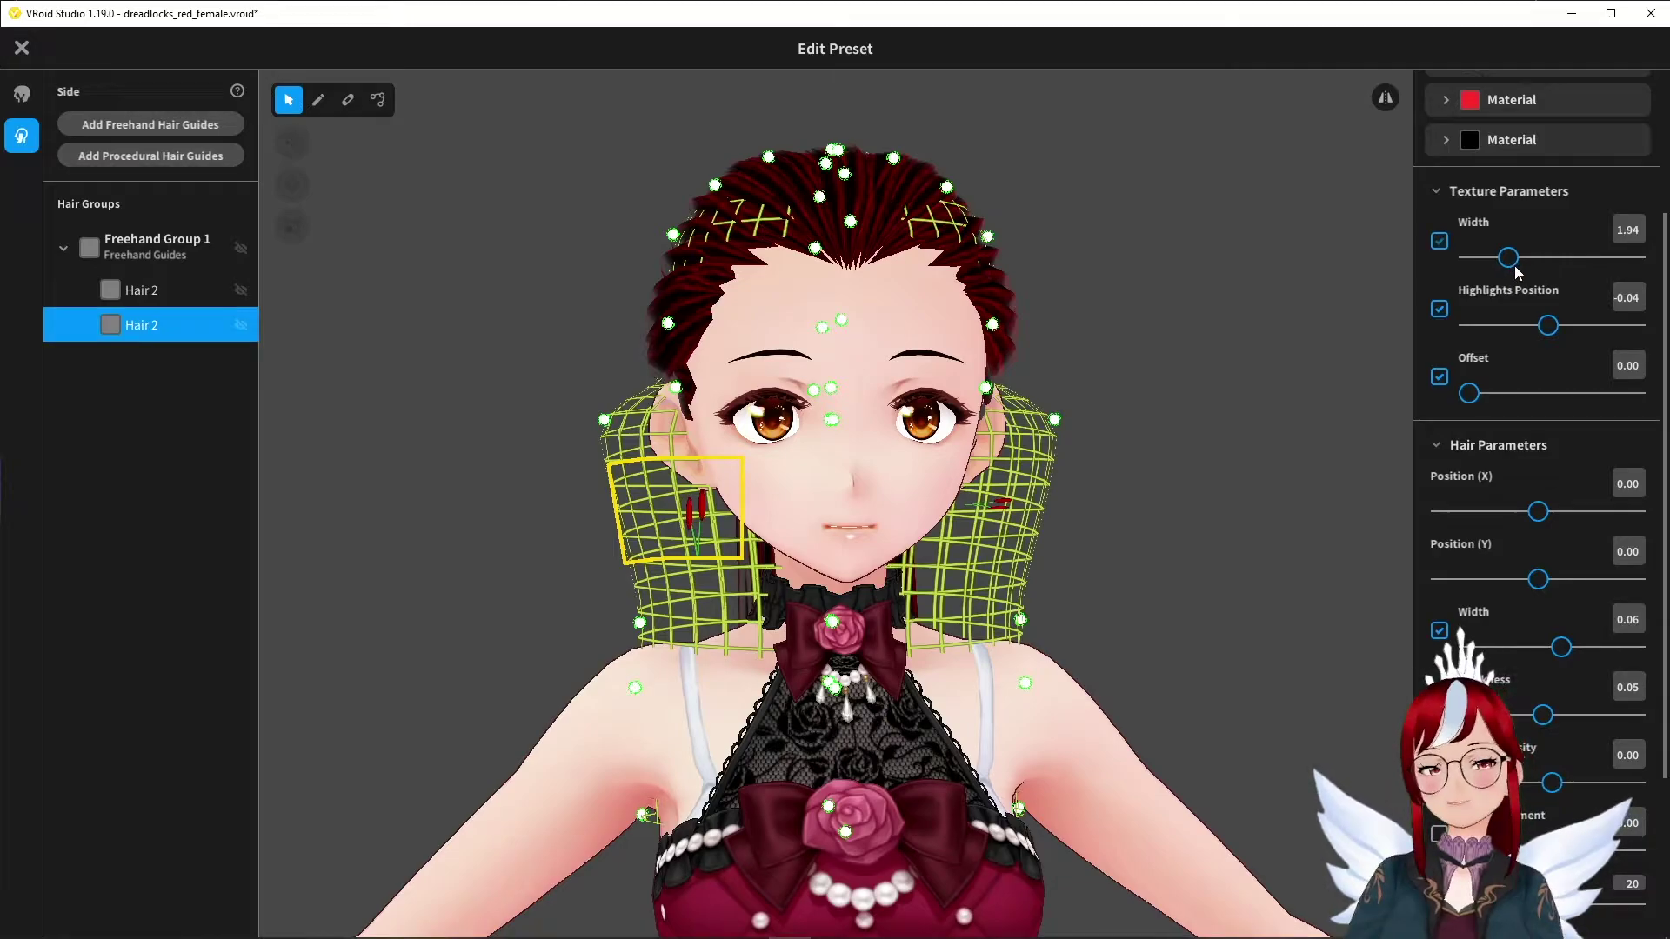
left_click_drag(1585, 274, 1640, 259)
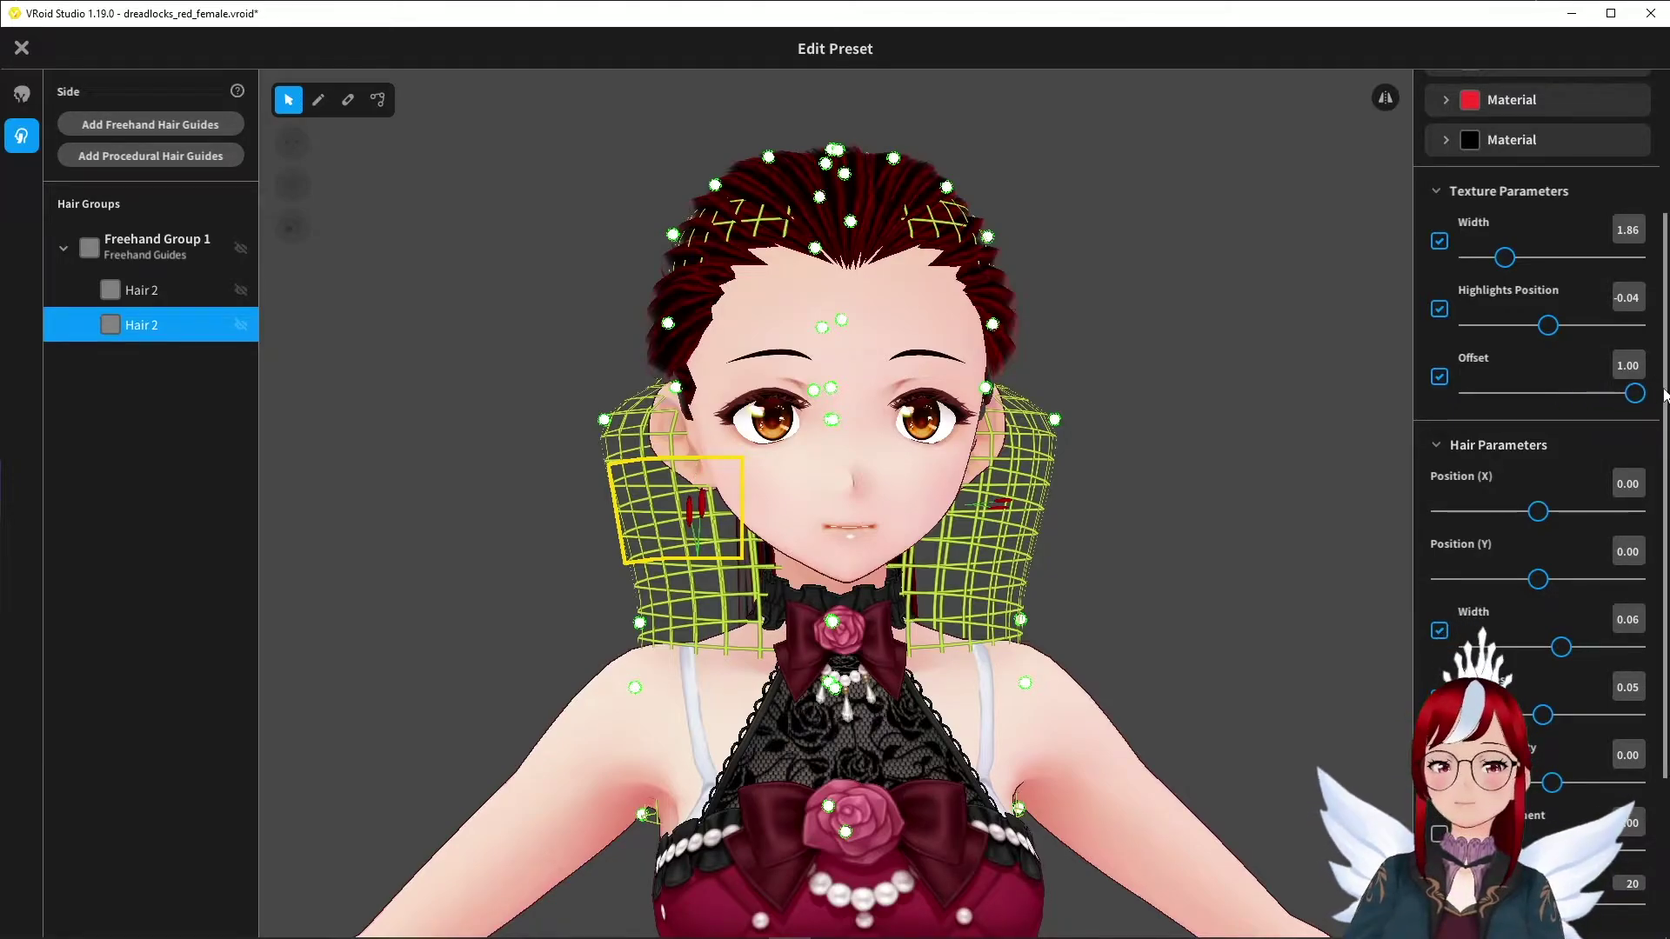
scroll(1365, 398, "up", 1)
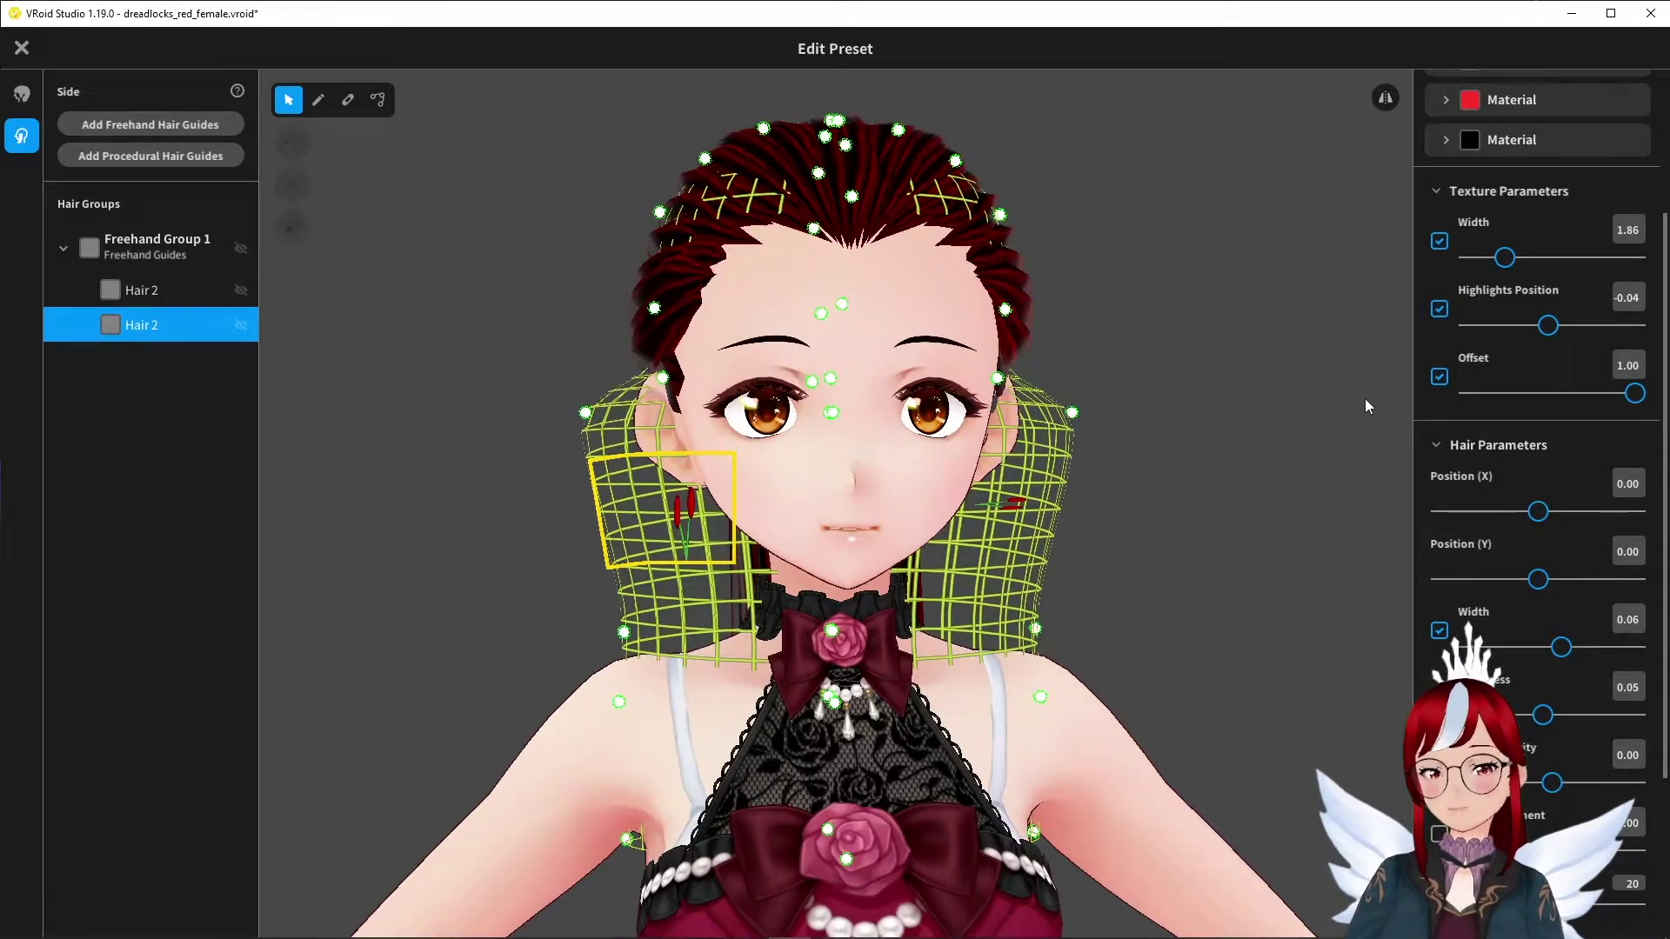
- Assign the third Hair Material to the lower Hair 2 strand, with texture width 1.27, highlights position -0.11 and offset 0.02
scroll(1543, 331, "down", 1)
scroll(1557, 308, "up", 1)
scroll(1557, 313, "up", 2)
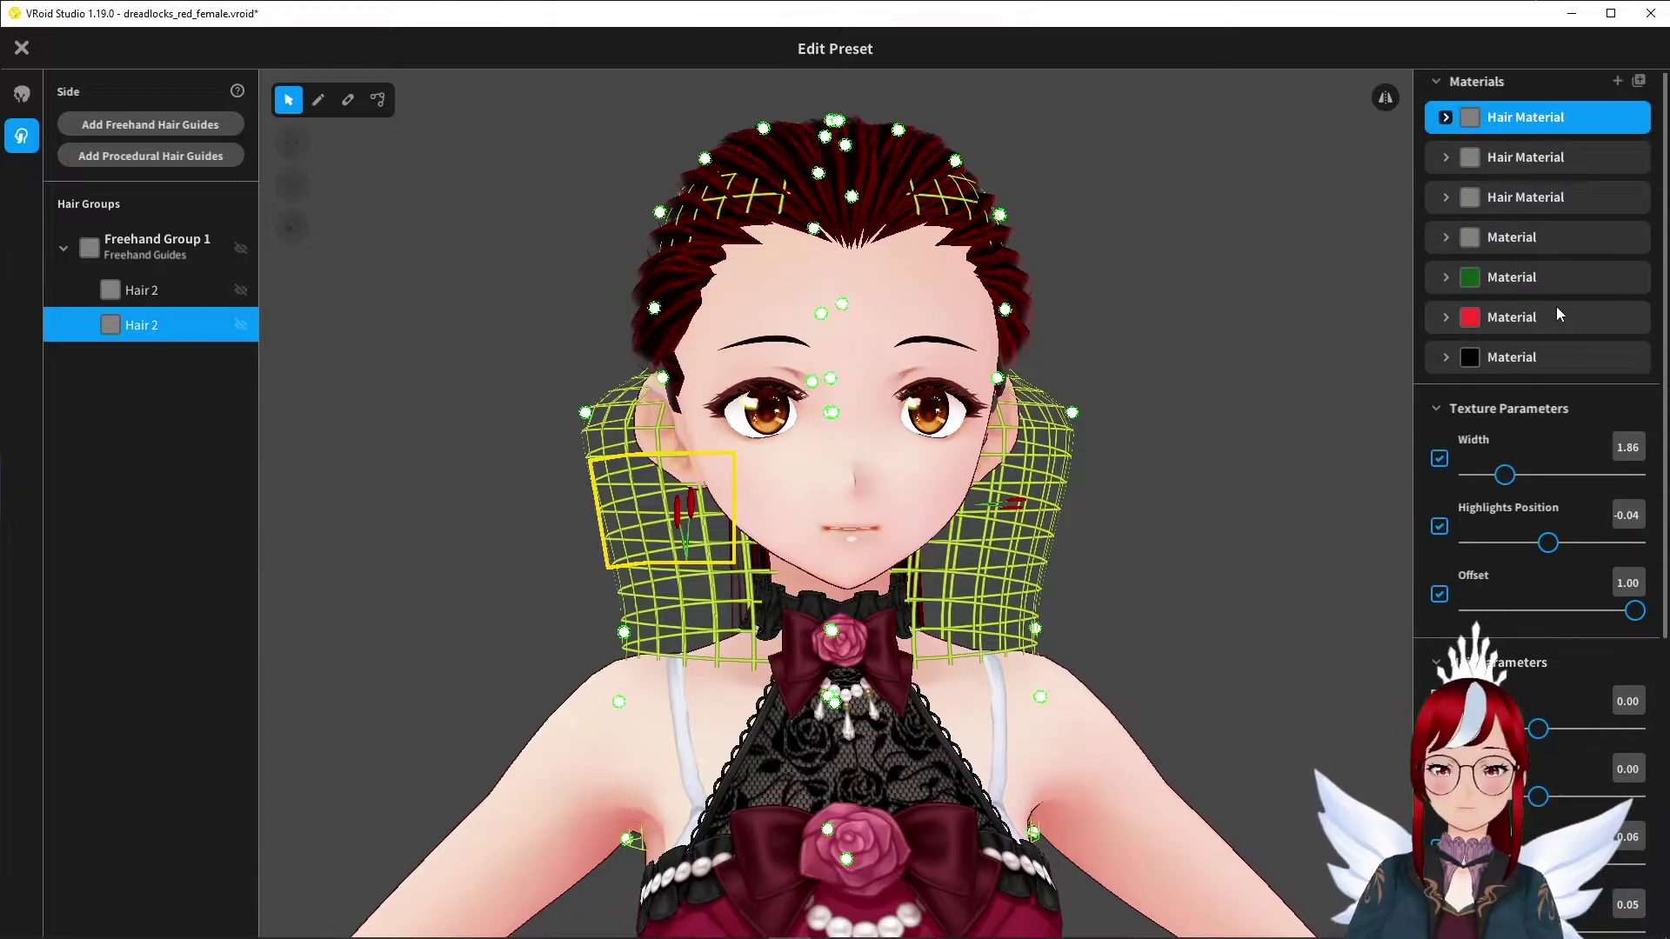
left_click(1516, 205)
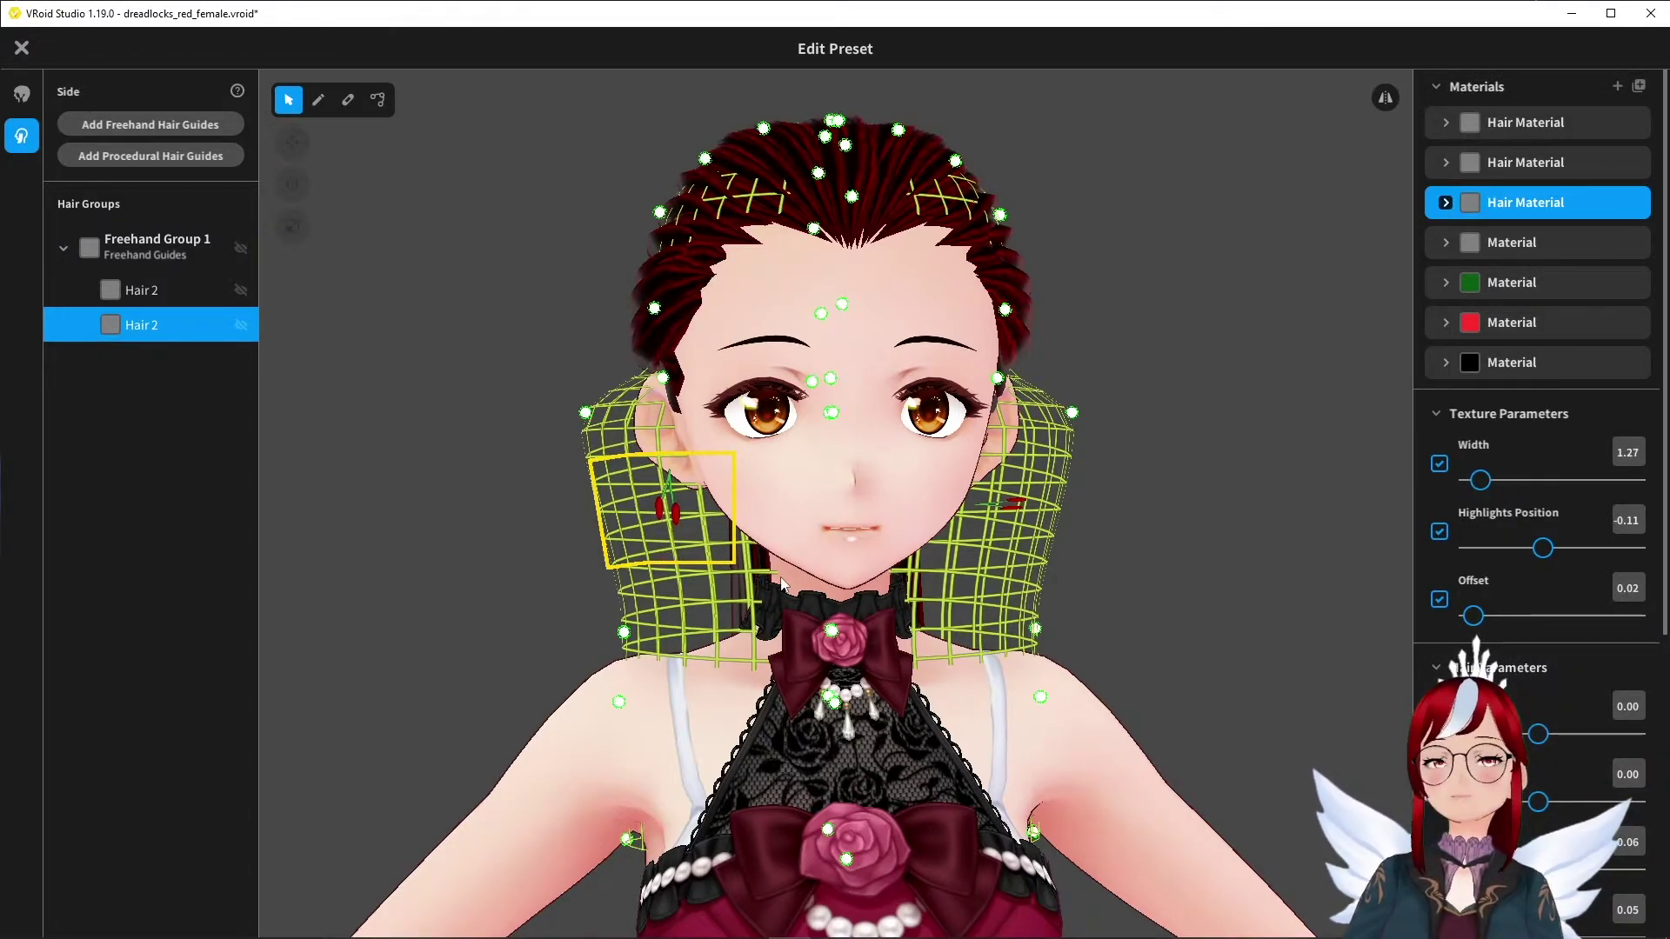
- Reshape the lower Hair 2 strand with its control points, extending its inner end across the cheek and adjusting its outer end to hang the cherries under the earlobe
mouse_move(781, 578)
right_mouse_down()
mouse_move(966, 585)
mouse_move(791, 579)
mouse_move(803, 590)
right_mouse_up()
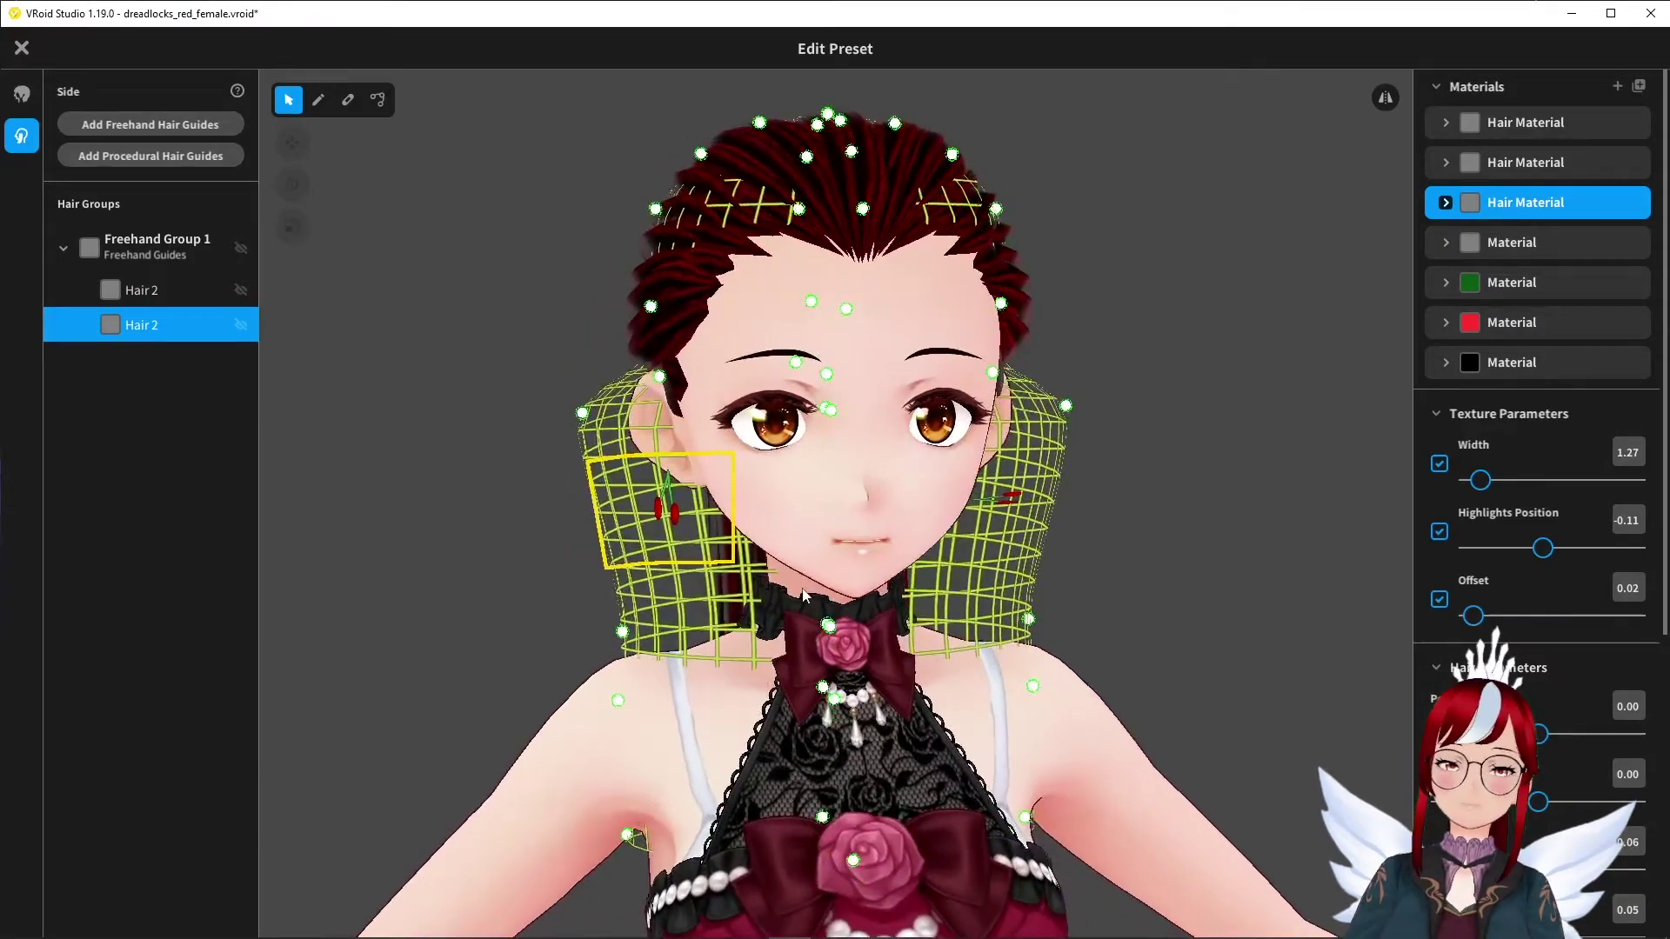
left_click(378, 100)
right_click_drag(526, 494, 622, 499)
scroll(631, 550, "up", 4)
right_click_drag(689, 614, 683, 548)
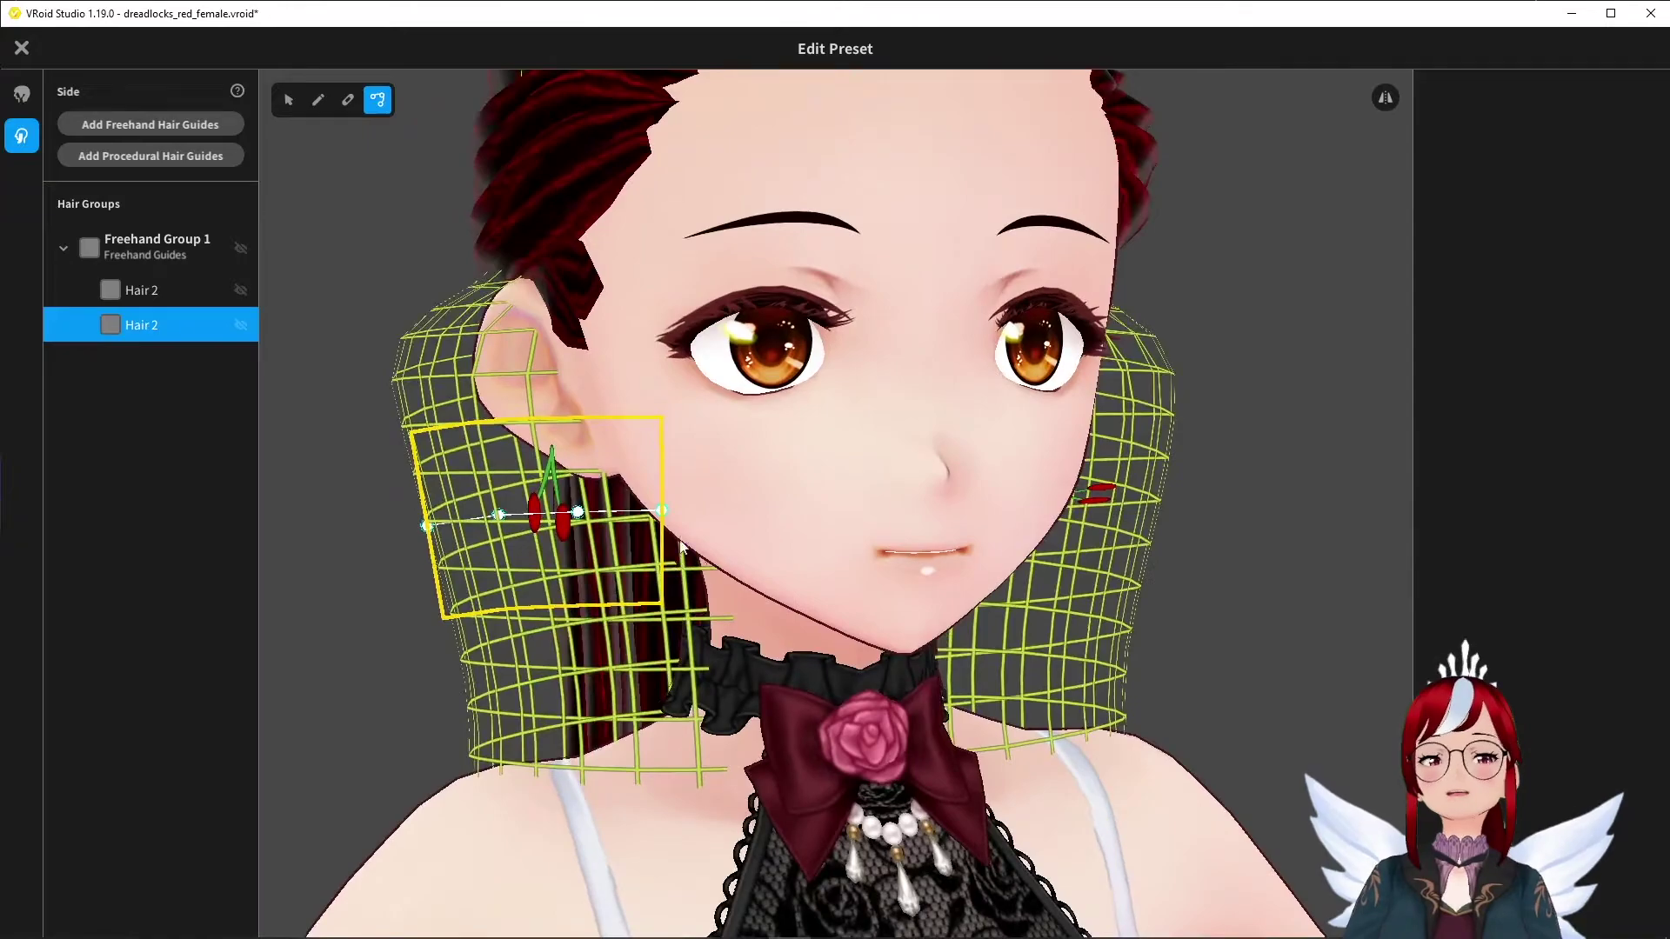
left_click_drag(667, 517, 732, 517)
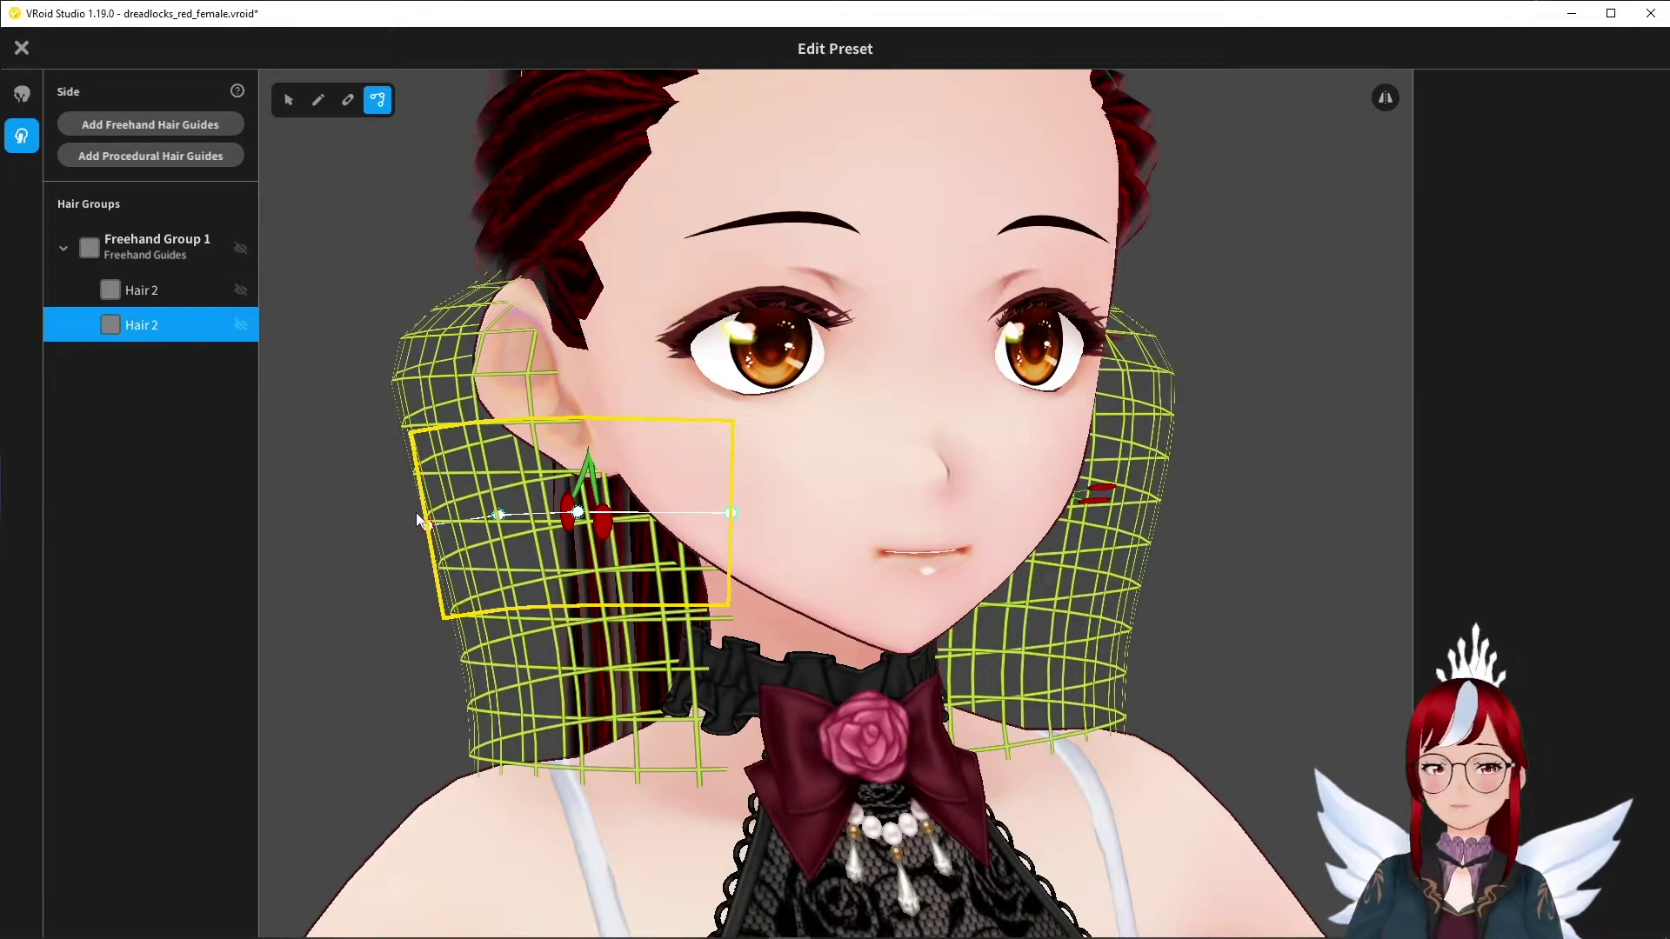
left_click_drag(427, 524, 495, 507)
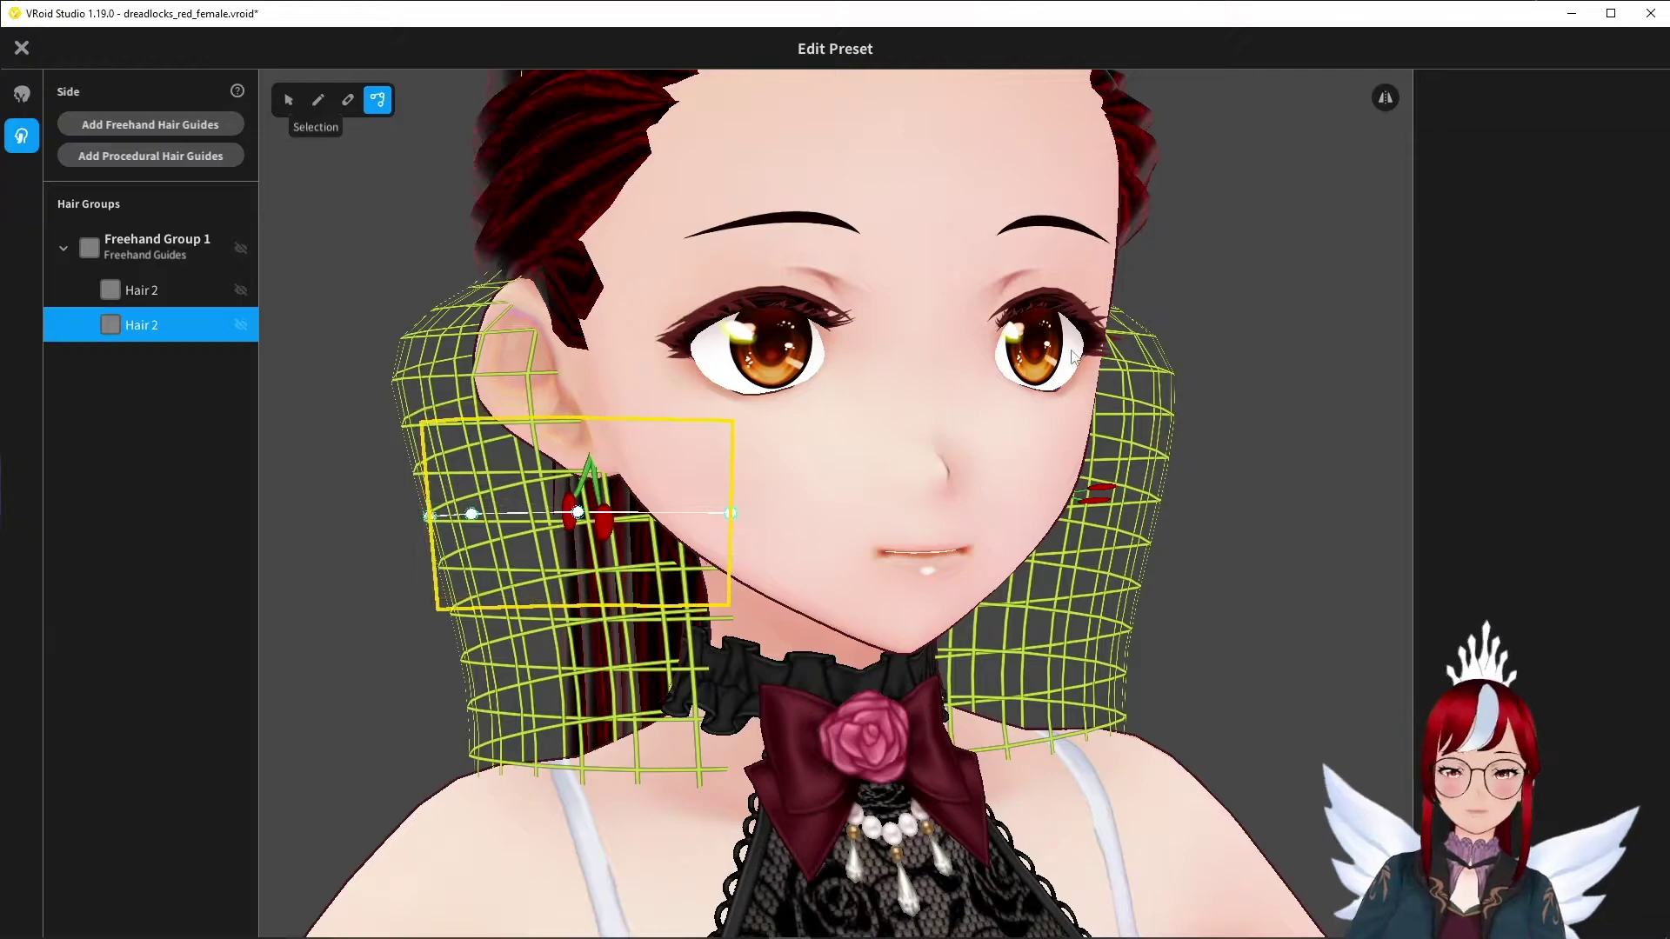
- Set the lower Hair 2 strand's highlights position to -0.12 and its Position (Y) to 0.01
key("Escape")
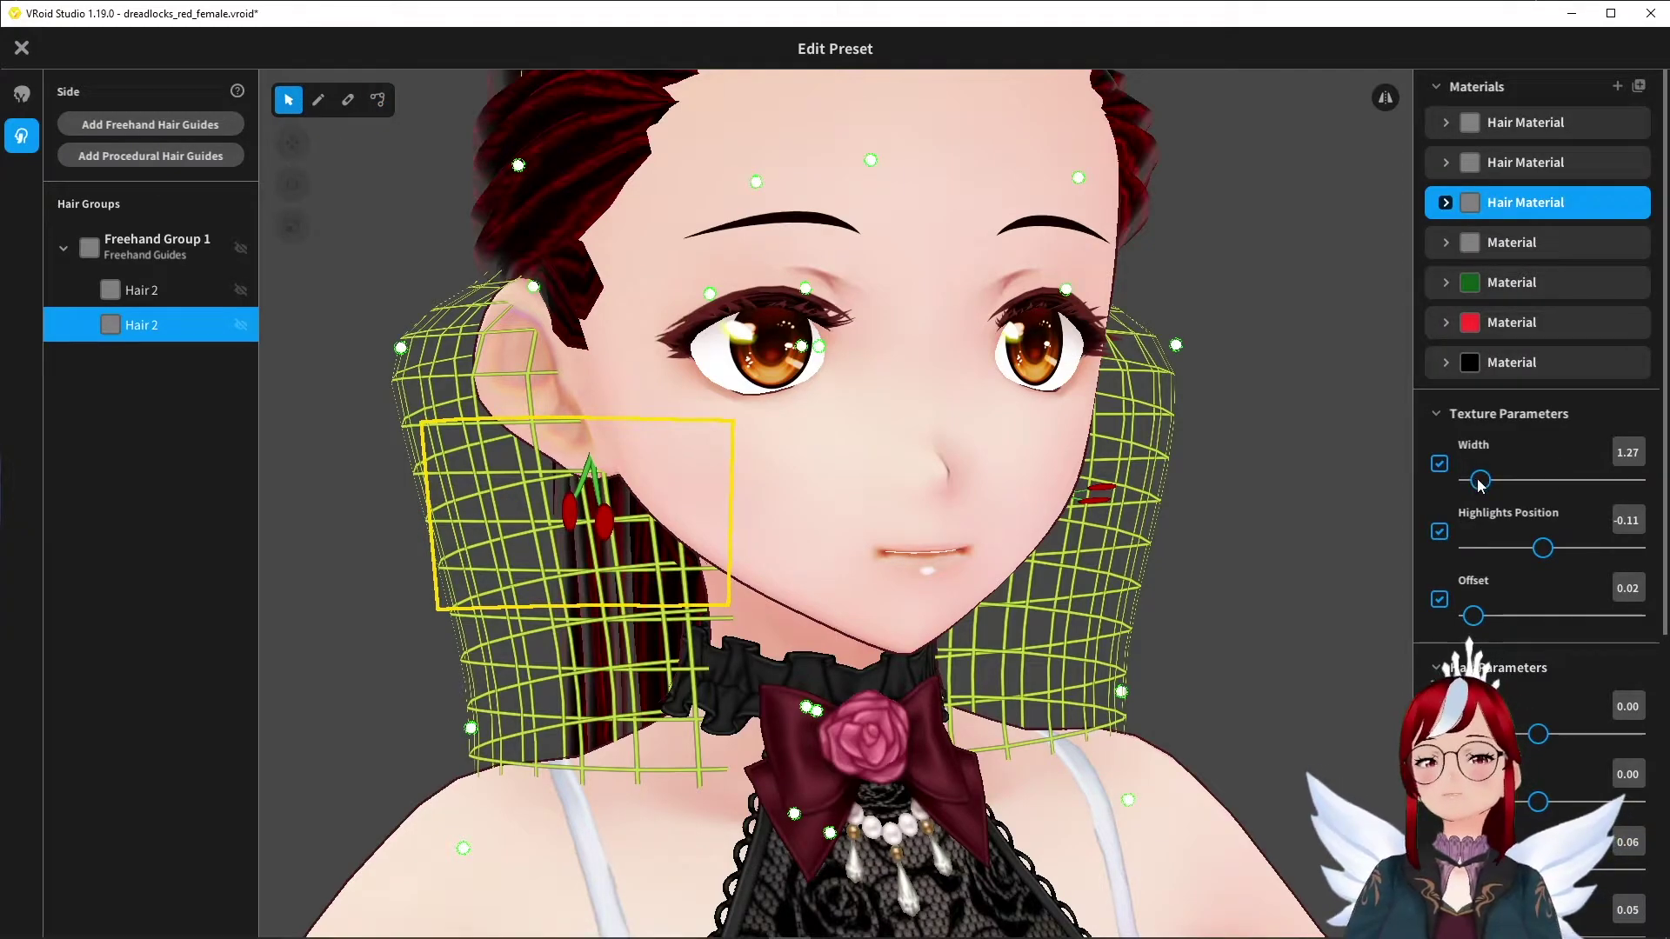
left_click_drag(1551, 547, 1543, 553)
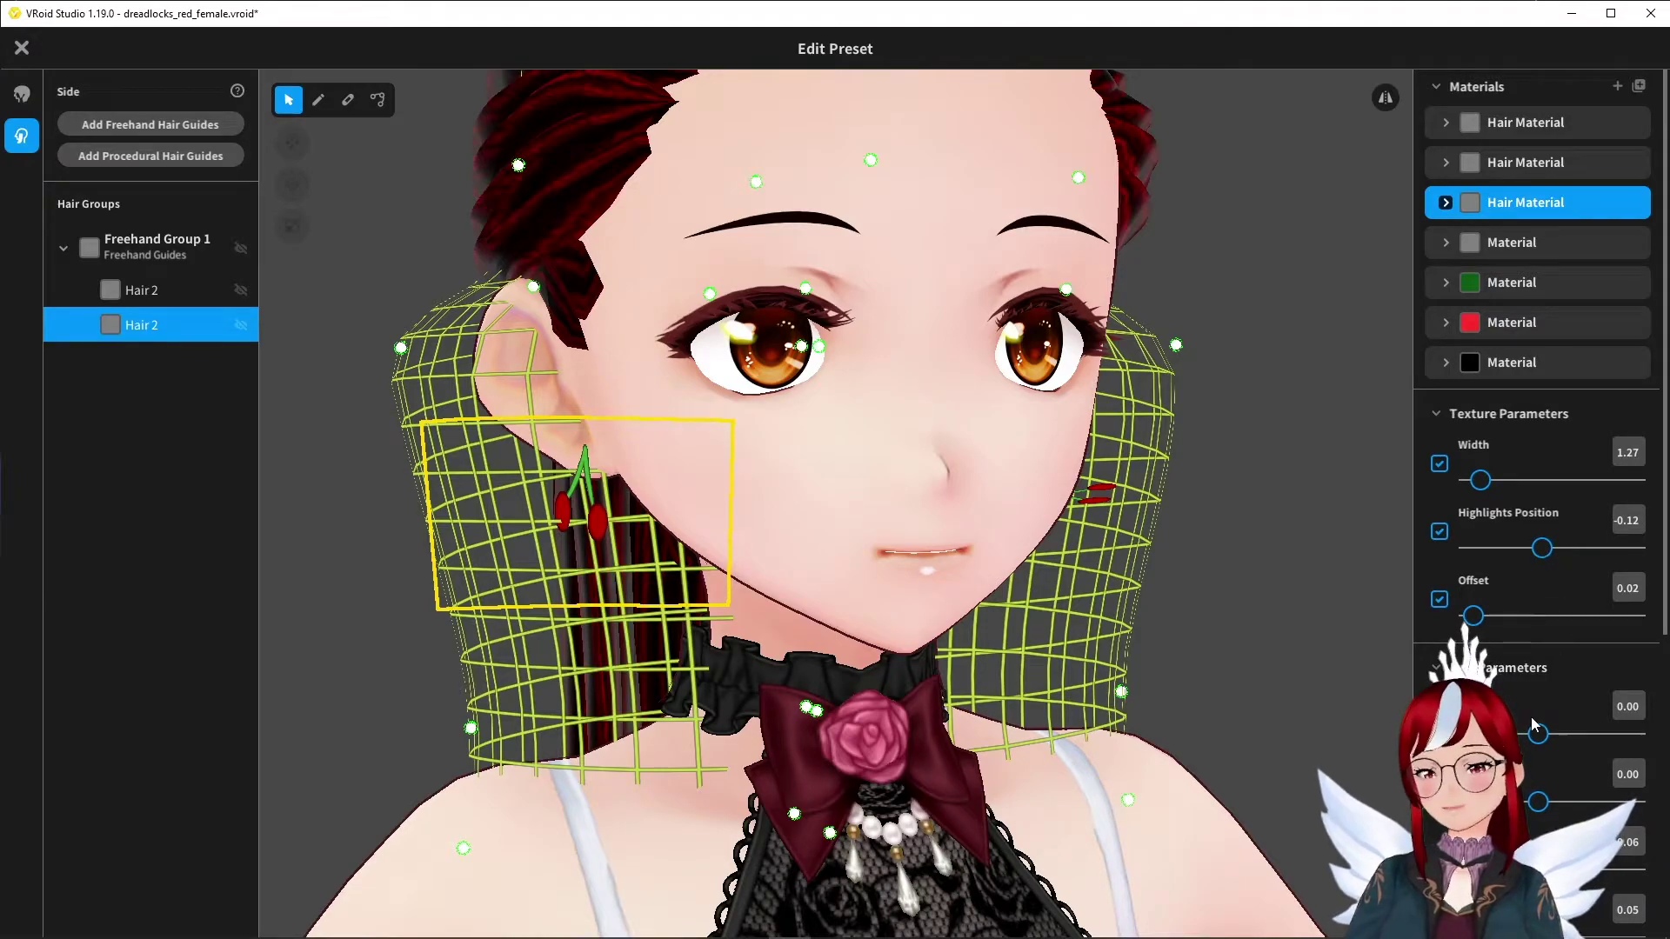
mouse_move(1538, 801)
left_mouse_down()
mouse_move(1525, 801)
mouse_move(1540, 801)
left_mouse_up()
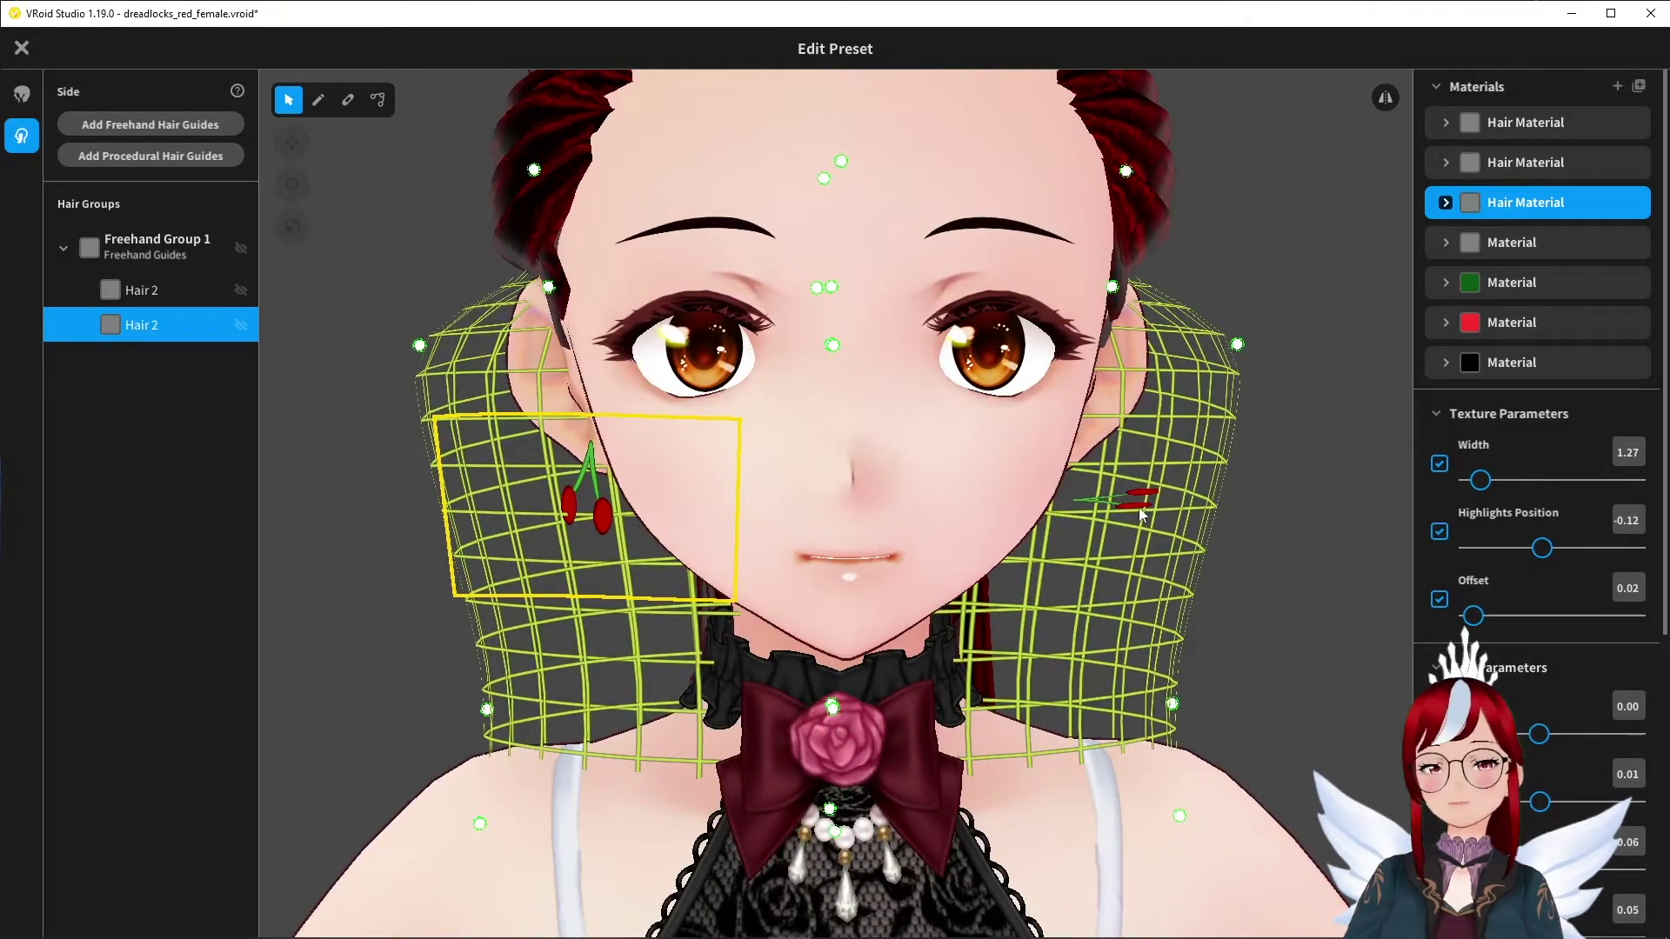
- Delete the upper Hair 2 strand with the sideways cherries from Freehand Group 1
left_click(161, 303)
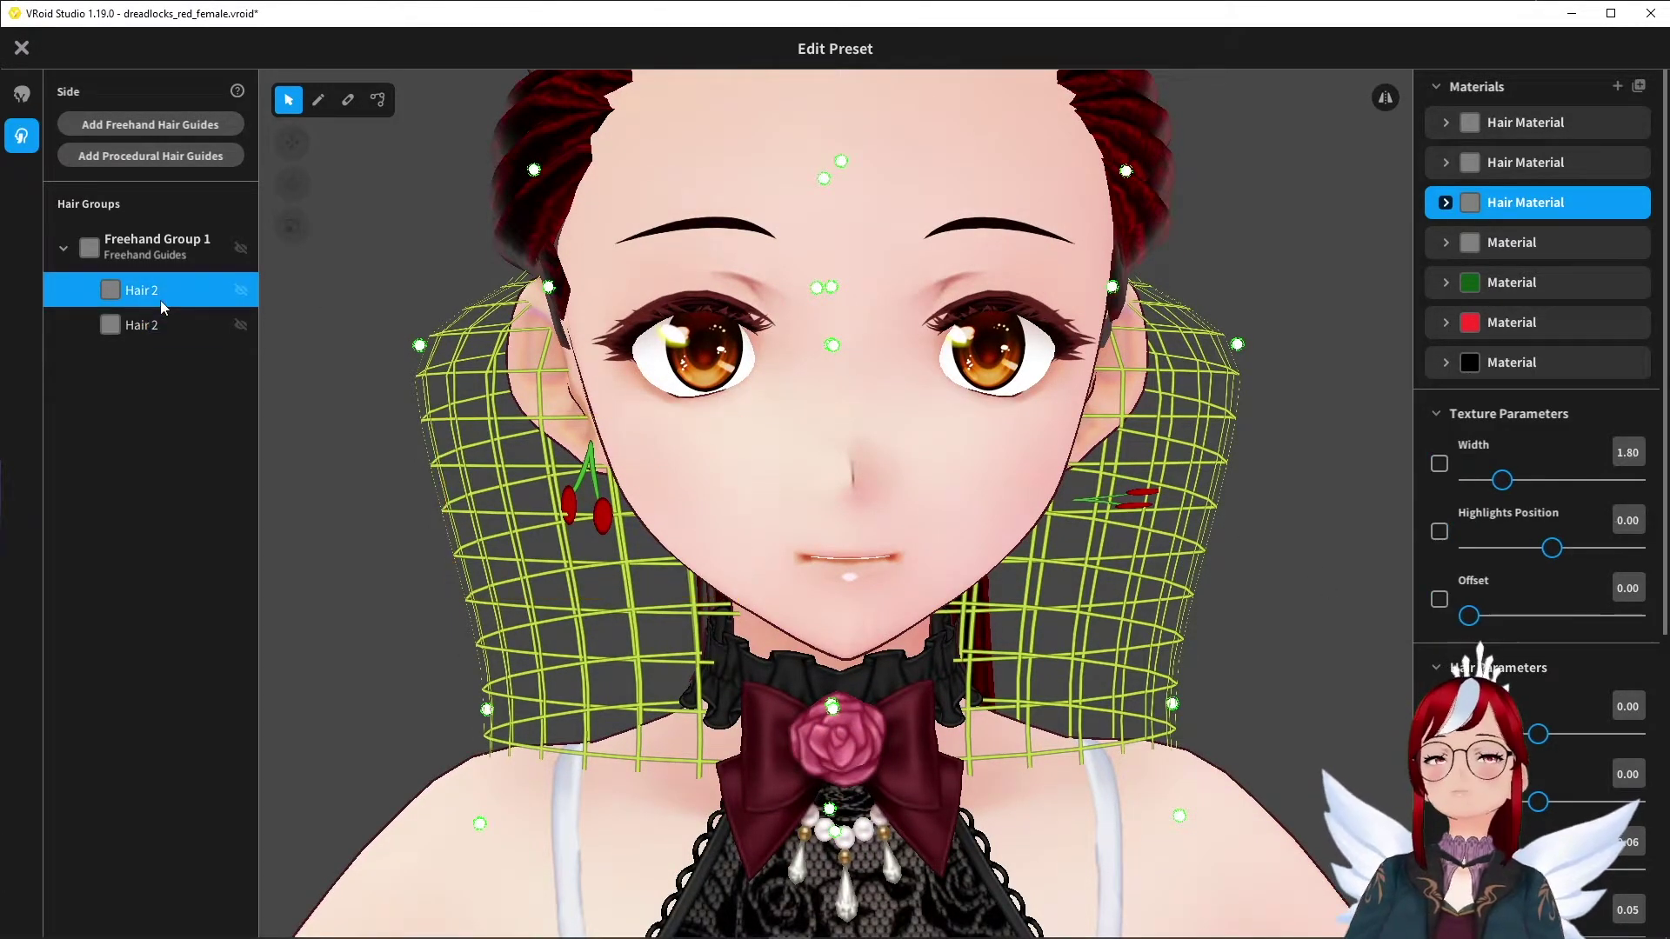
right_click(160, 300)
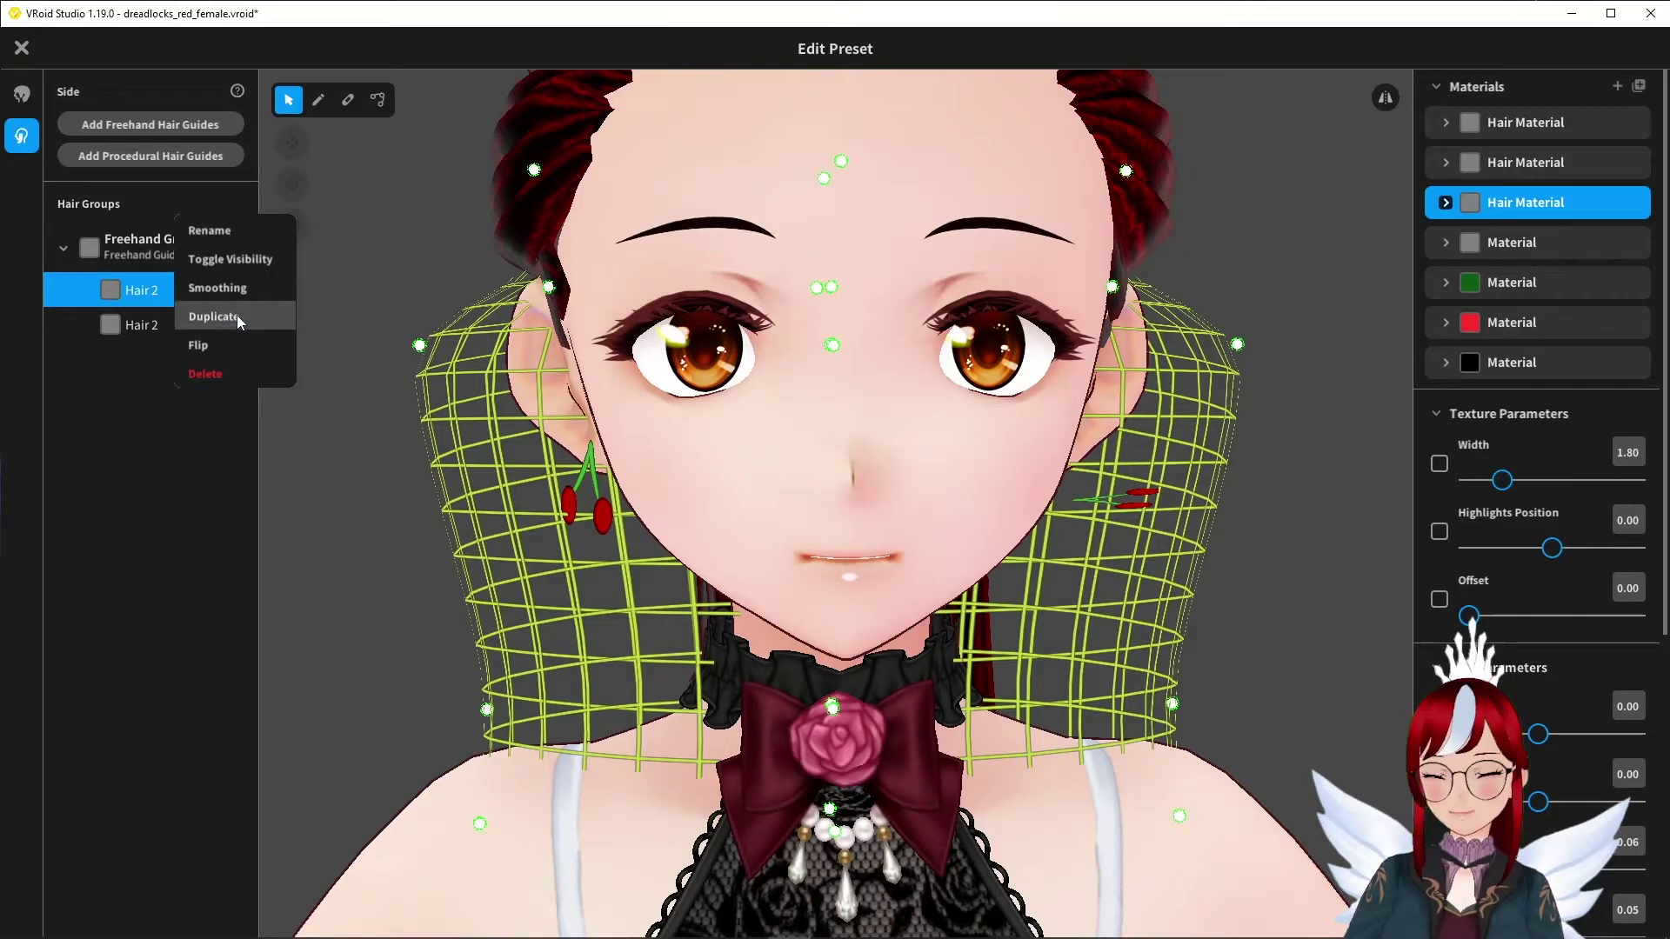
left_click(225, 374)
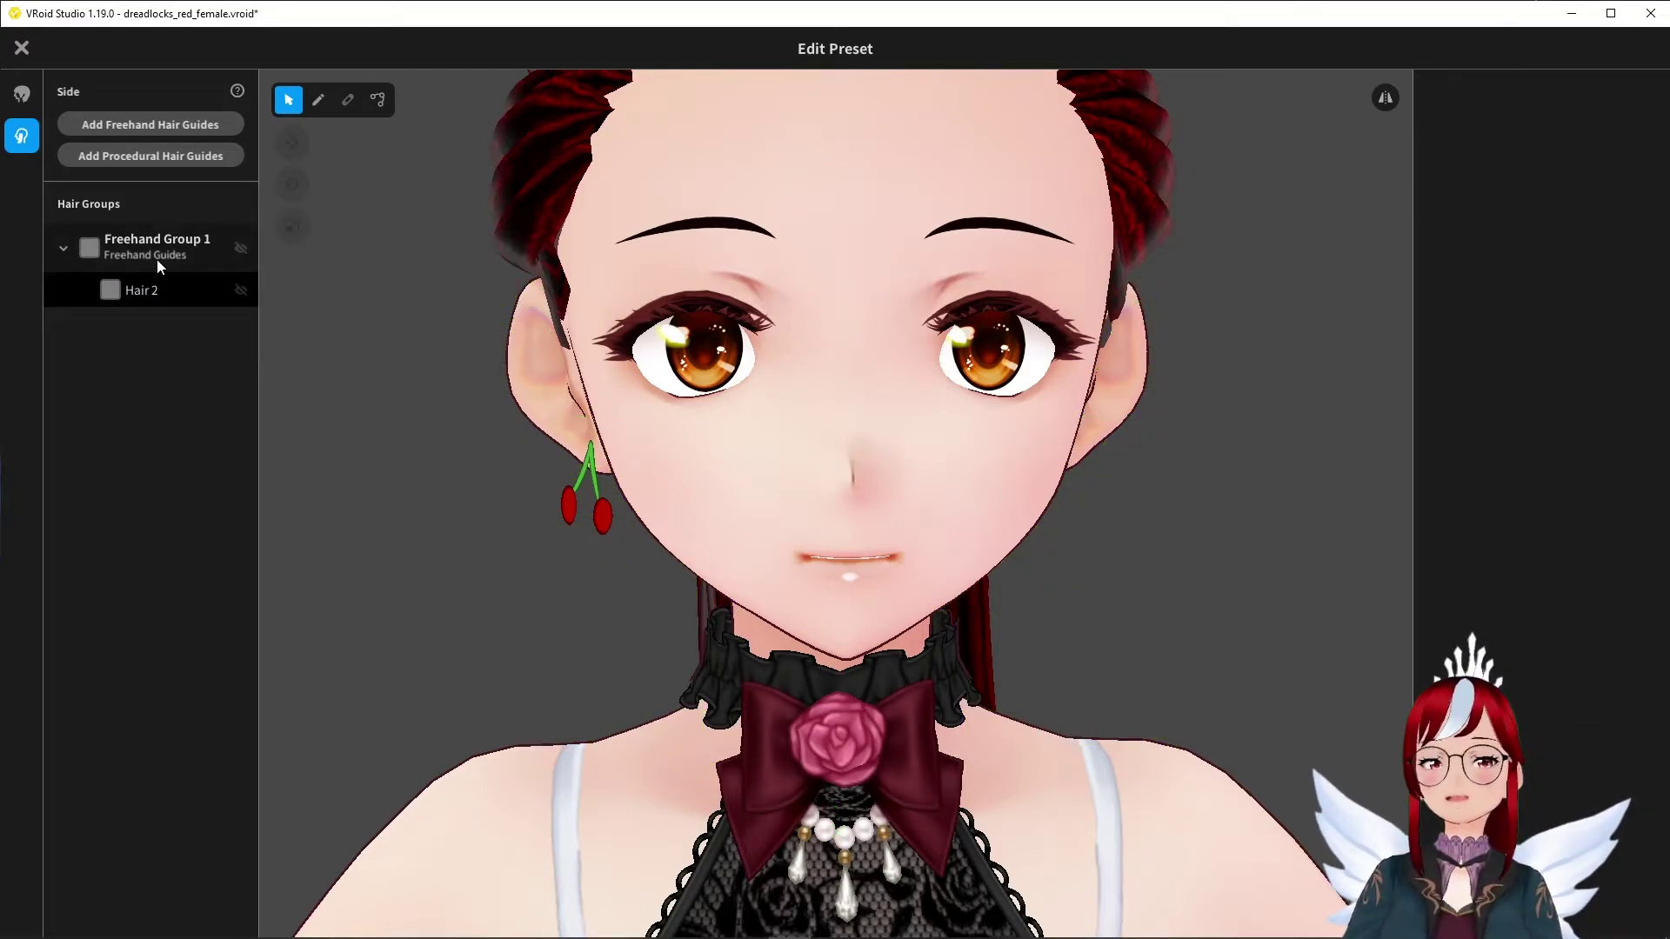
- Create a flipped duplicate of the remaining Hair 2 strand at the opposite ear and assign it the first Hair Material
right_click(157, 294)
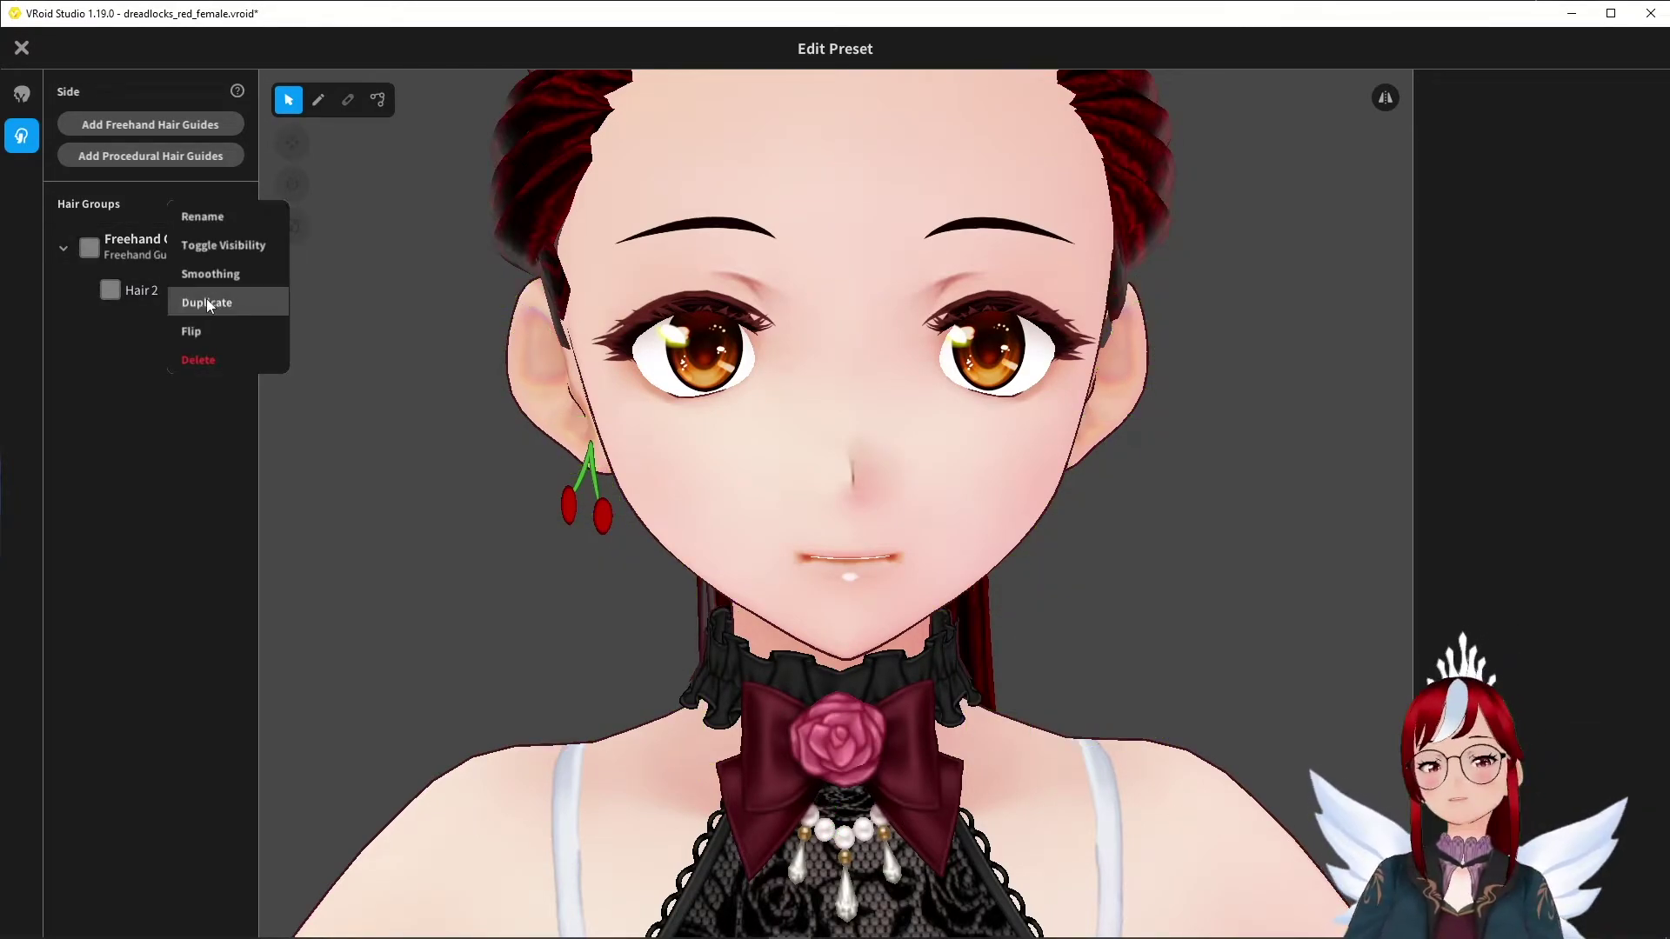
left_click(207, 302)
right_click(168, 325)
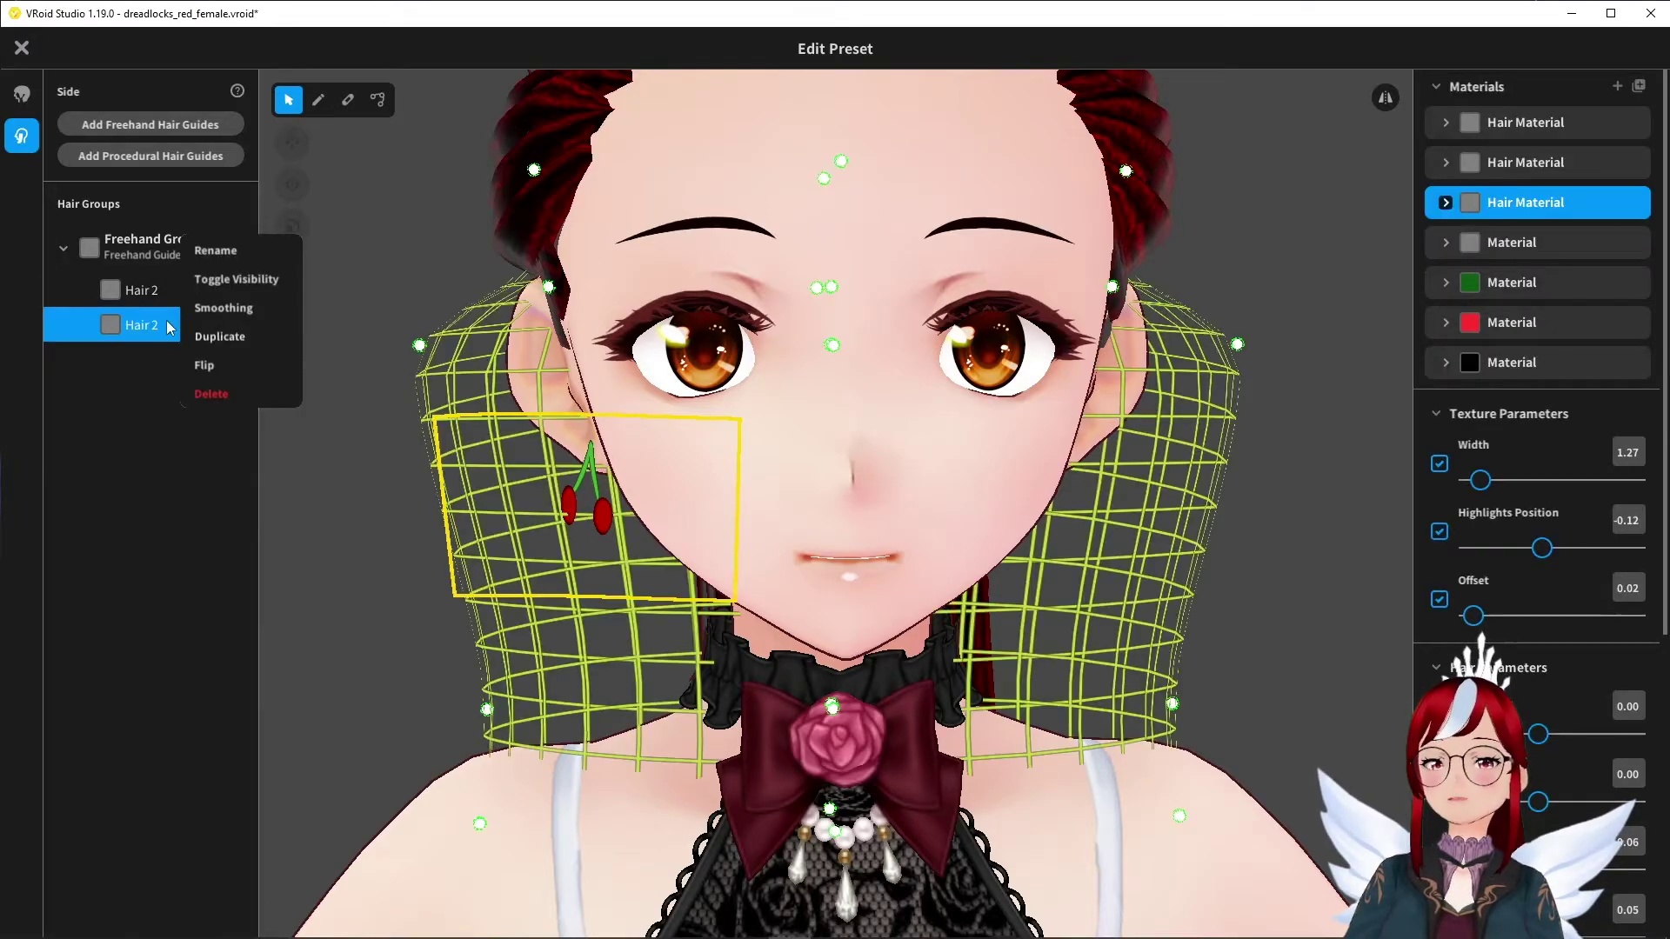
left_click(211, 366)
left_click(1511, 125)
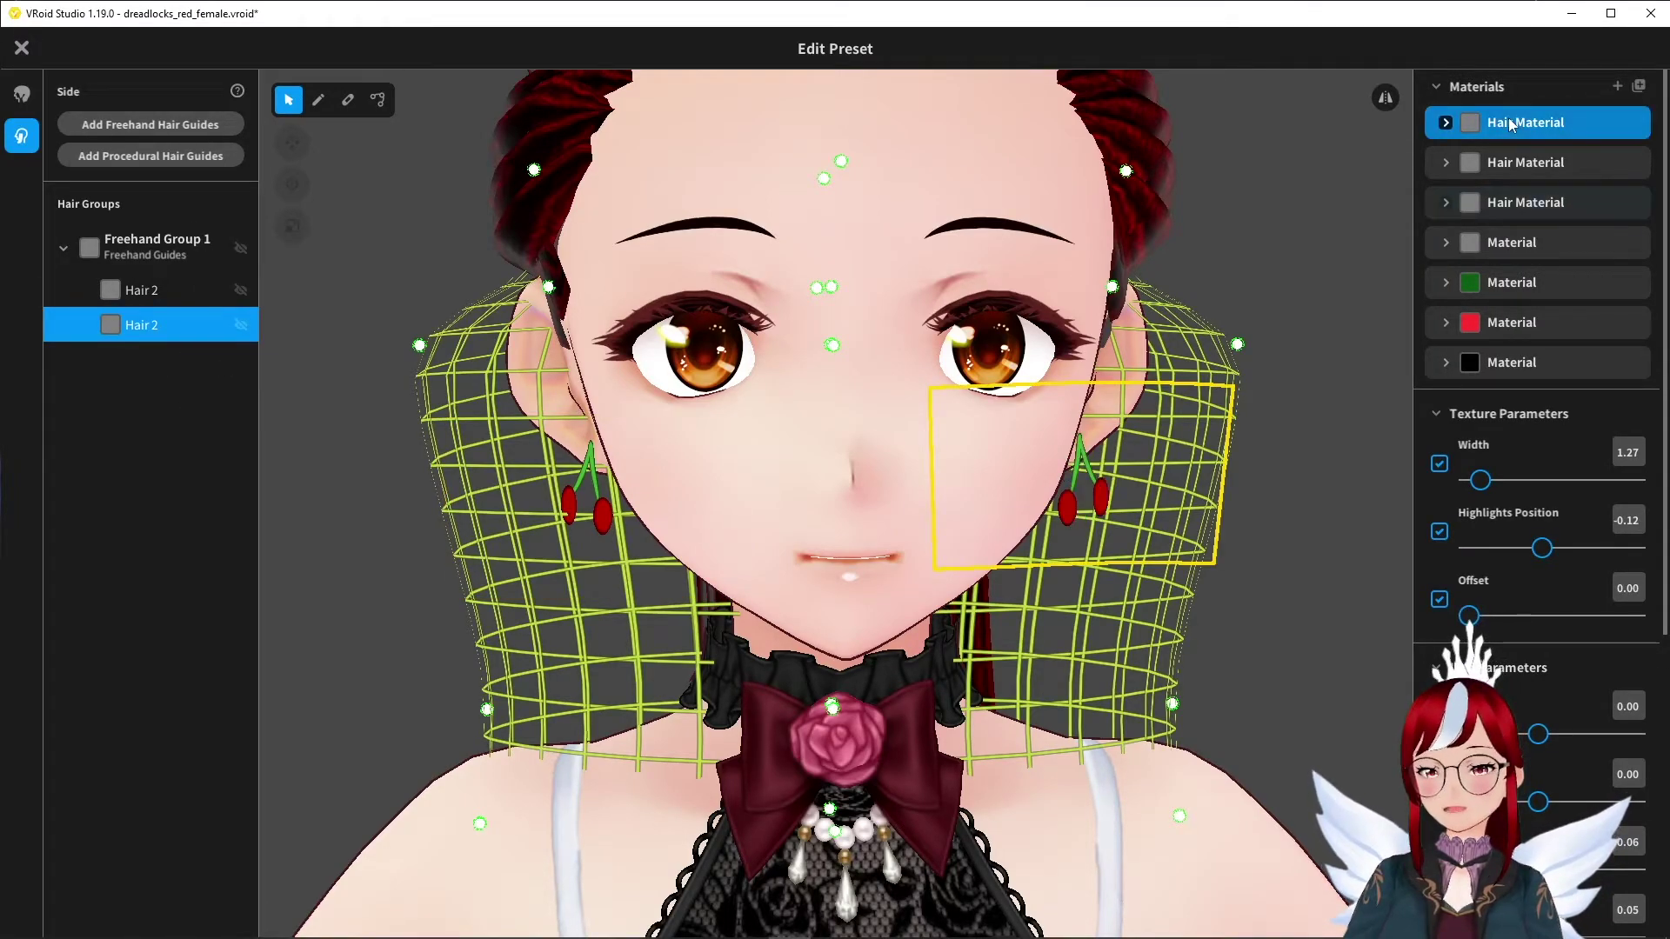
- Check the pair of cherry earrings on the character from a wider, slightly turned view
mouse_move(1225, 384)
right_mouse_down()
mouse_move(1183, 380)
mouse_move(1225, 380)
right_mouse_up()
scroll(1223, 446, "down", 5)
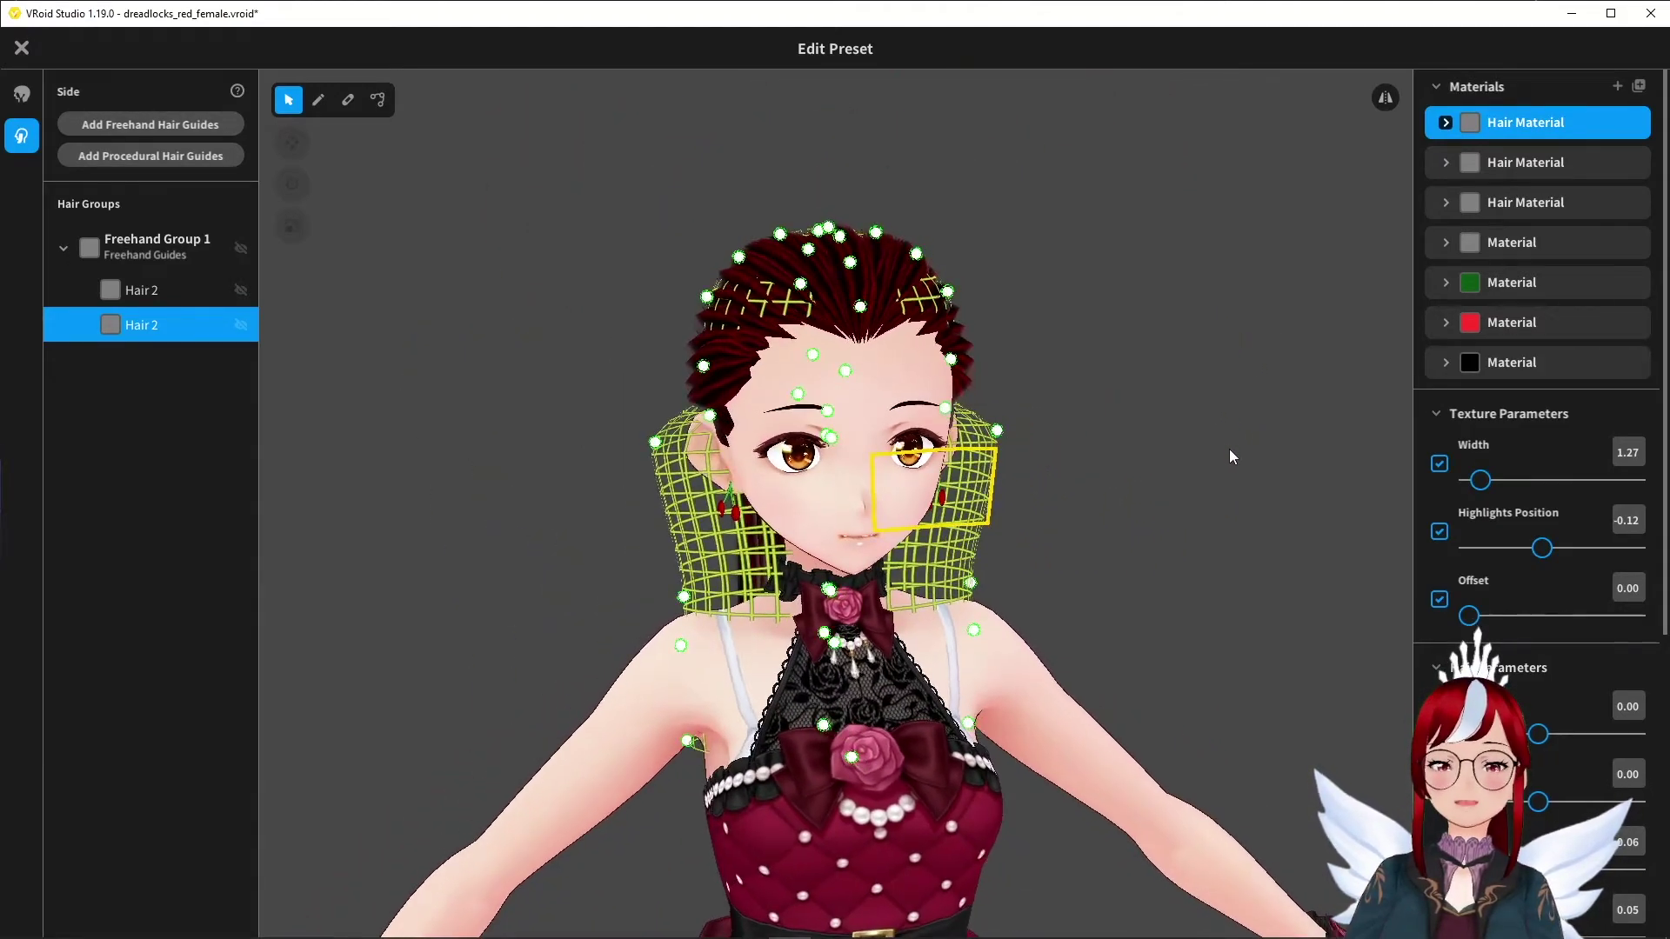
left_click(1219, 453)
mouse_move(1218, 452)
right_mouse_down()
mouse_move(1144, 442)
mouse_move(1213, 443)
right_mouse_up()
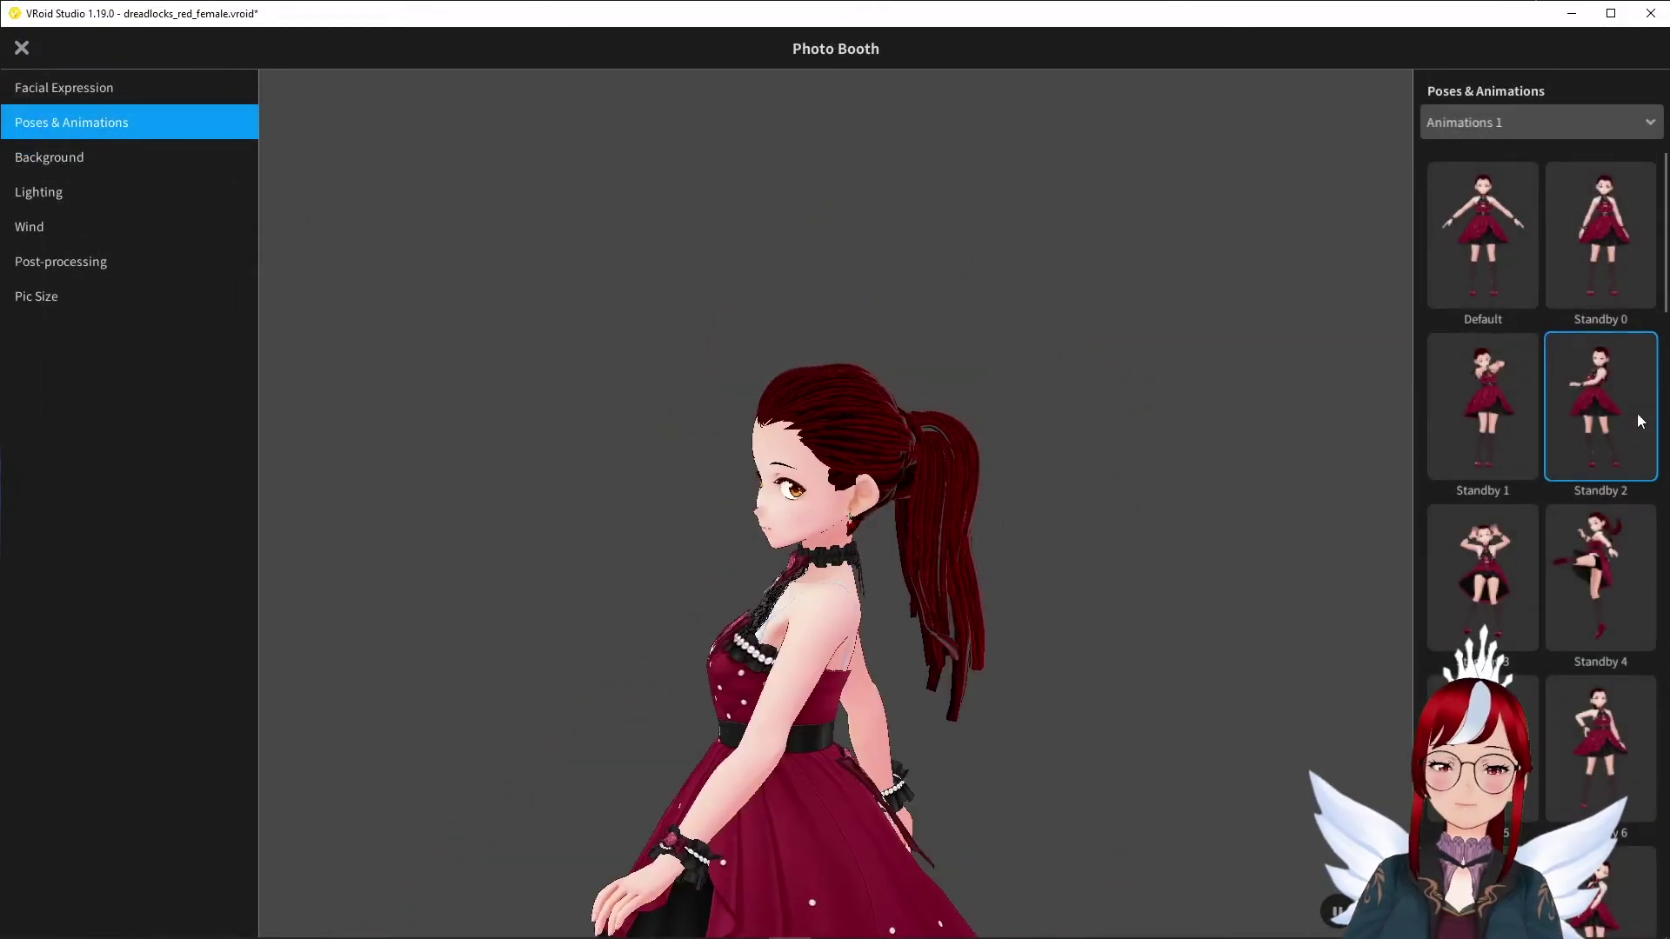